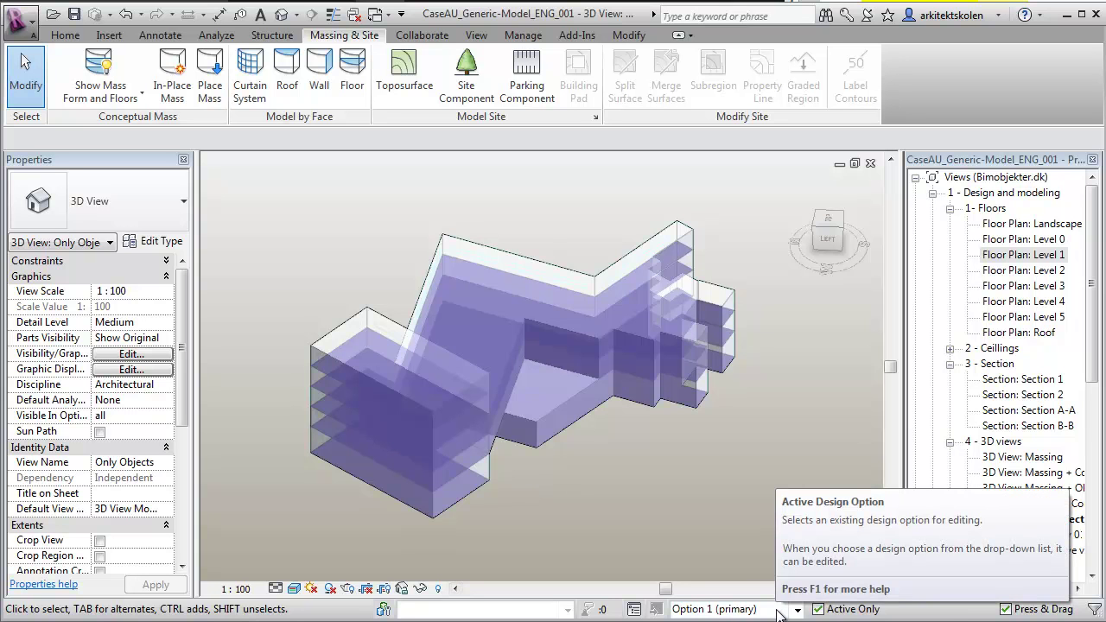
- Preview Option 2, then make Option 4 the active design option in the status bar
click(778, 609)
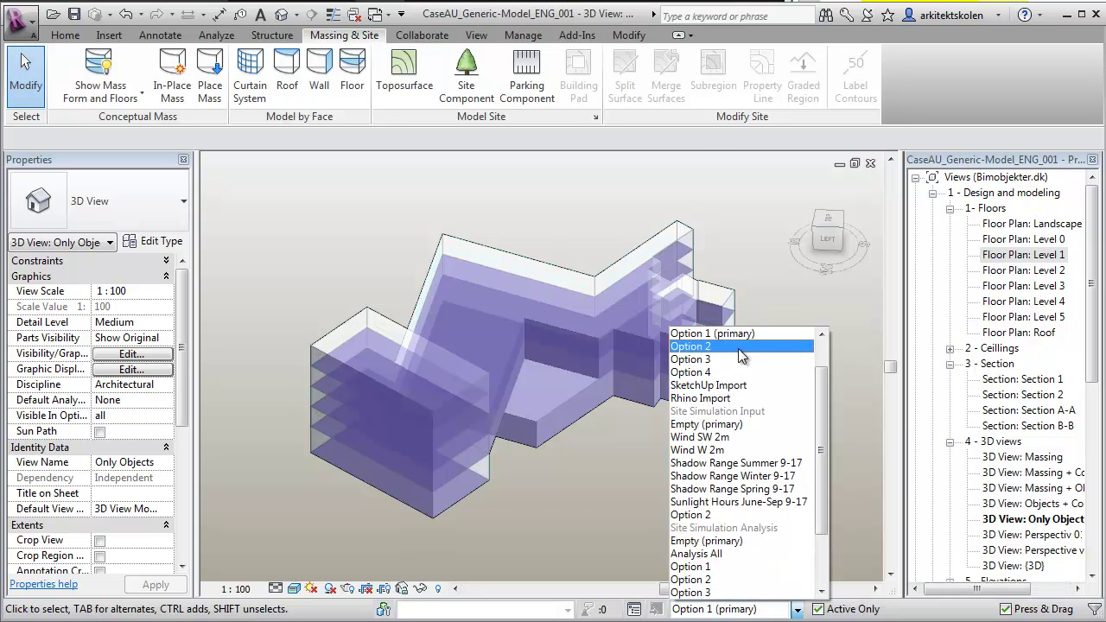
click(691, 337)
click(778, 609)
click(731, 360)
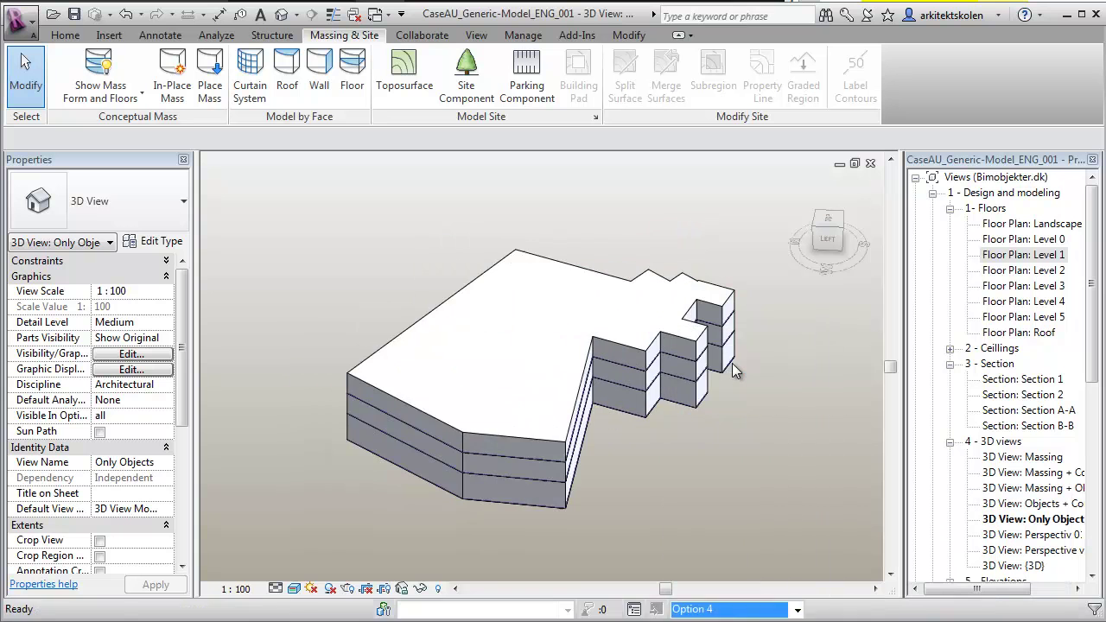
click(749, 611)
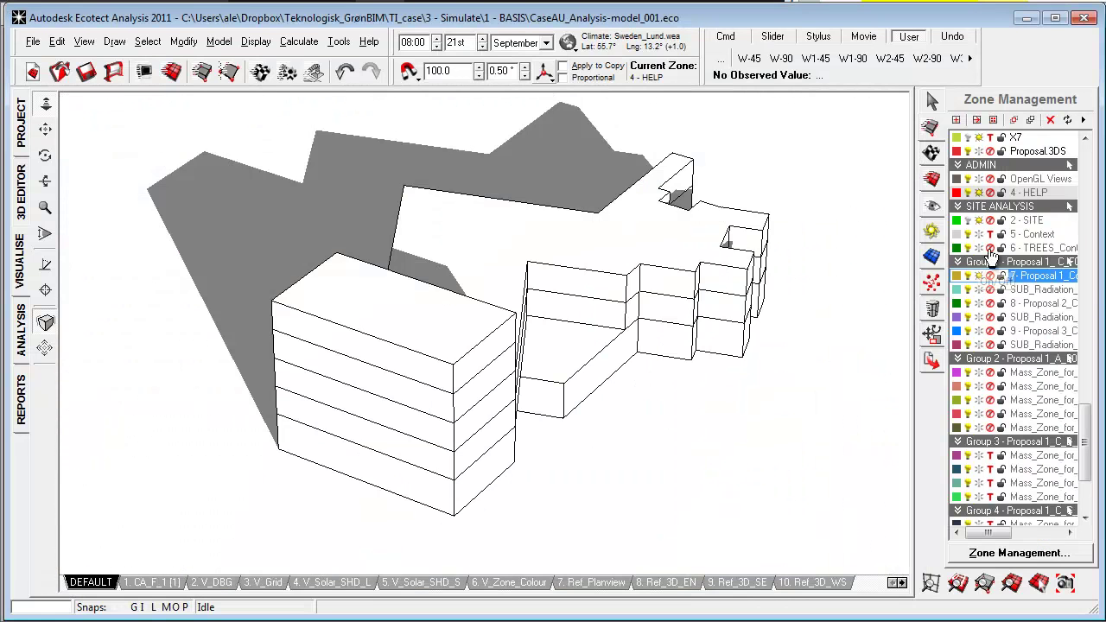
click(1028, 276)
click(979, 275)
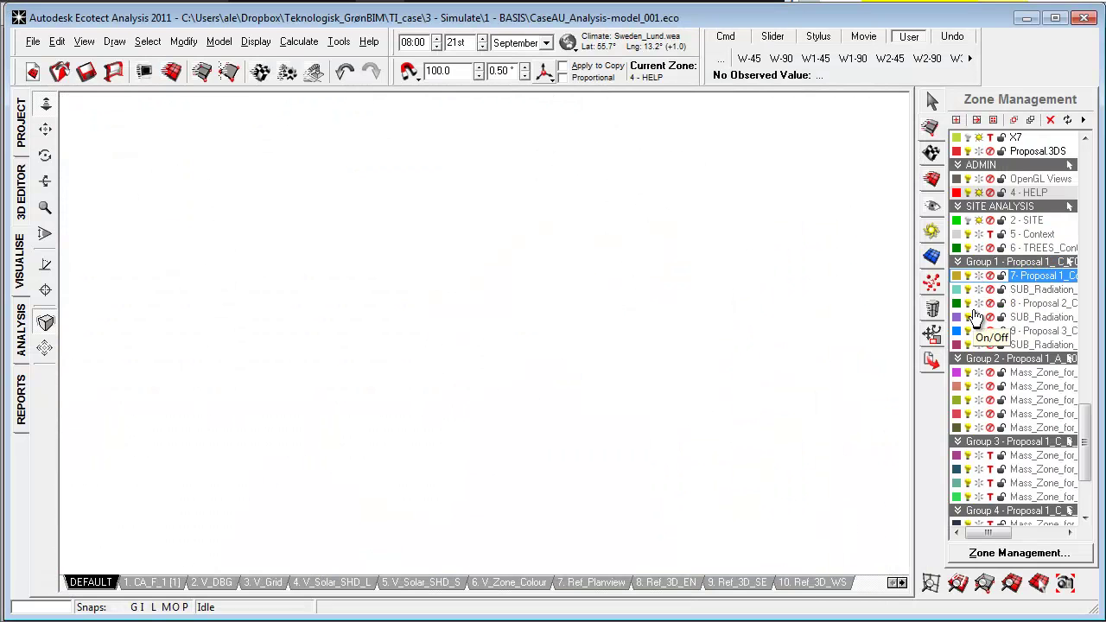
click(978, 304)
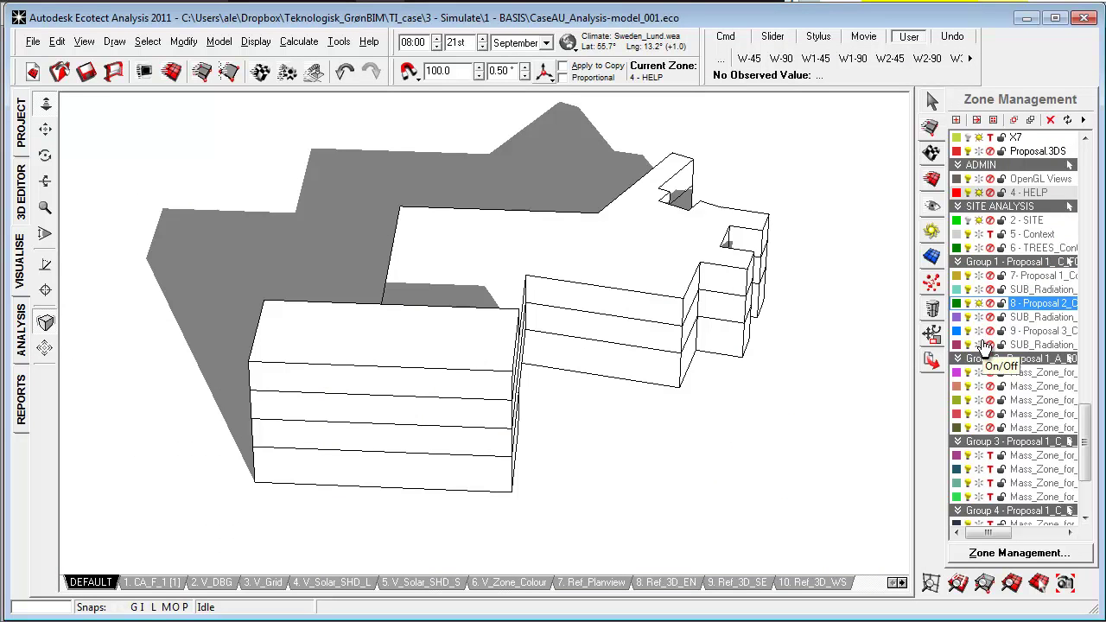
click(980, 304)
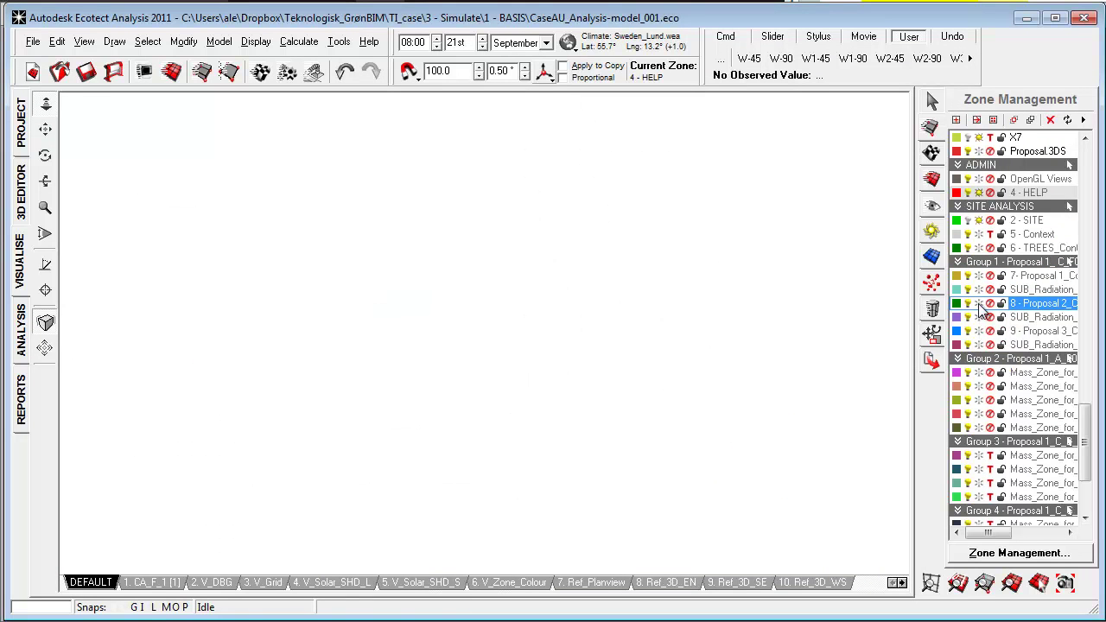
click(978, 276)
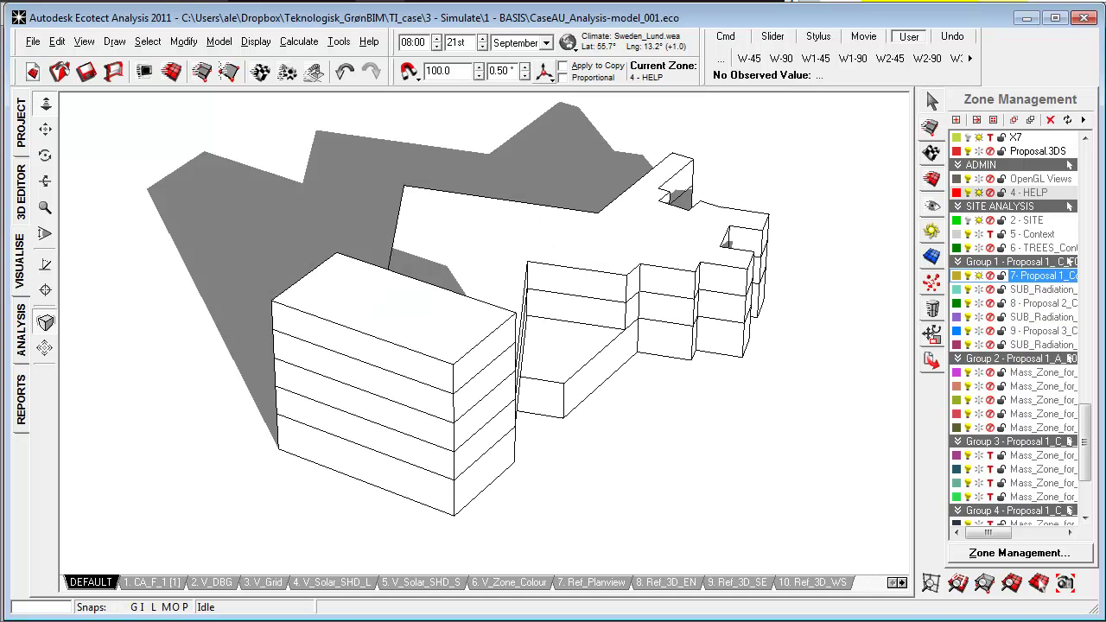
- Switch to the analysis summary workbook and show the Graph ALL chart sheet
key(alt+Tab)
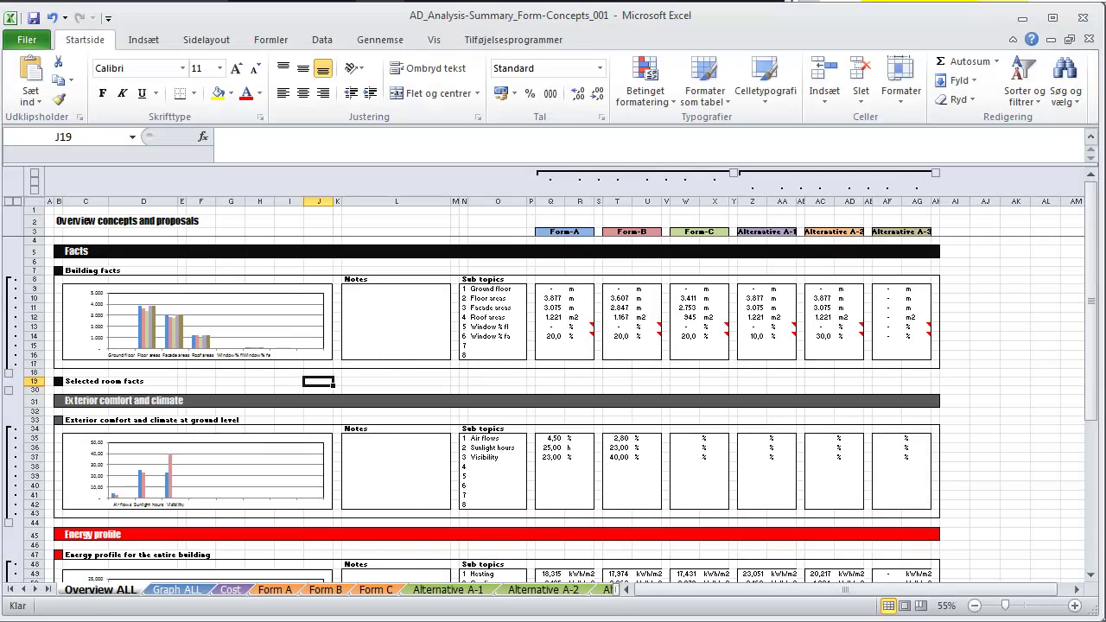
click(1044, 390)
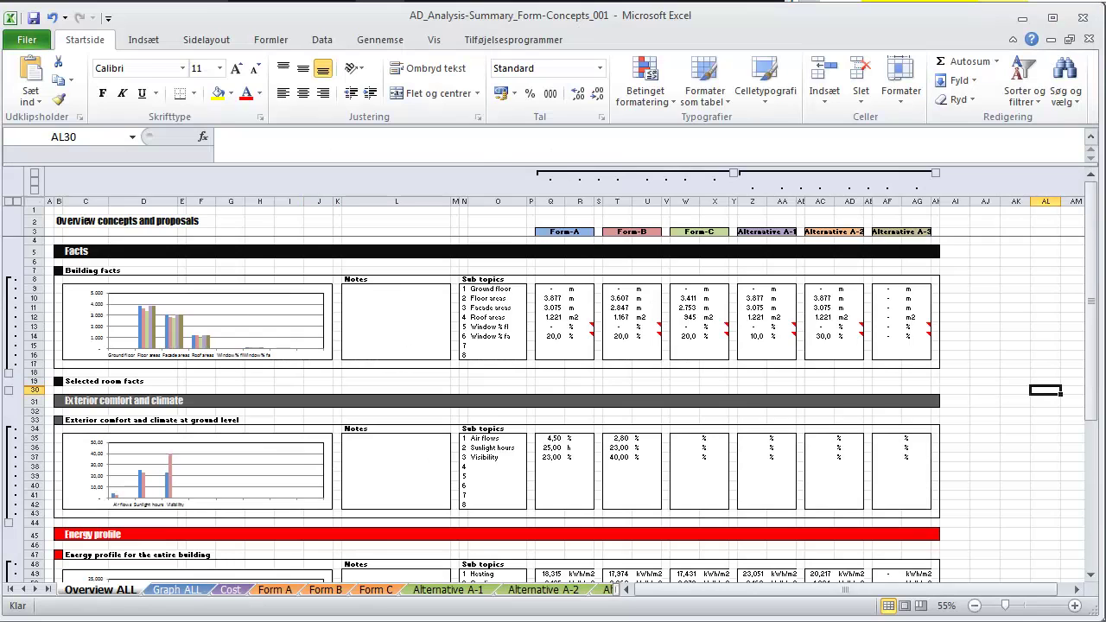
click(183, 591)
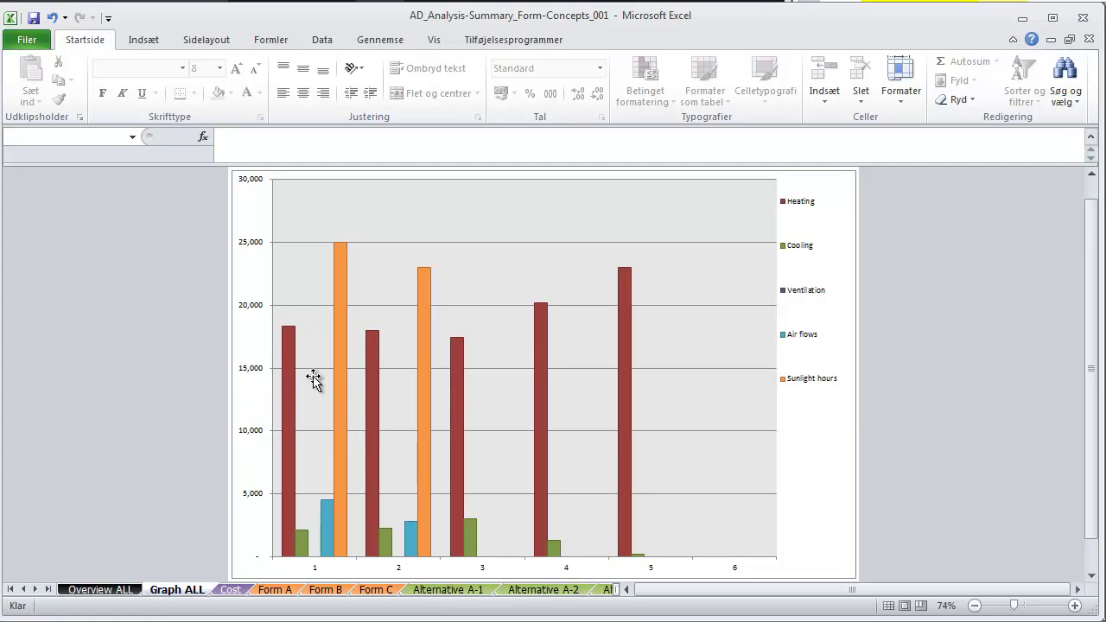
- Minimize Excel and select the Group 2 mass zones in Ecotect instead of Group 1
click(1022, 18)
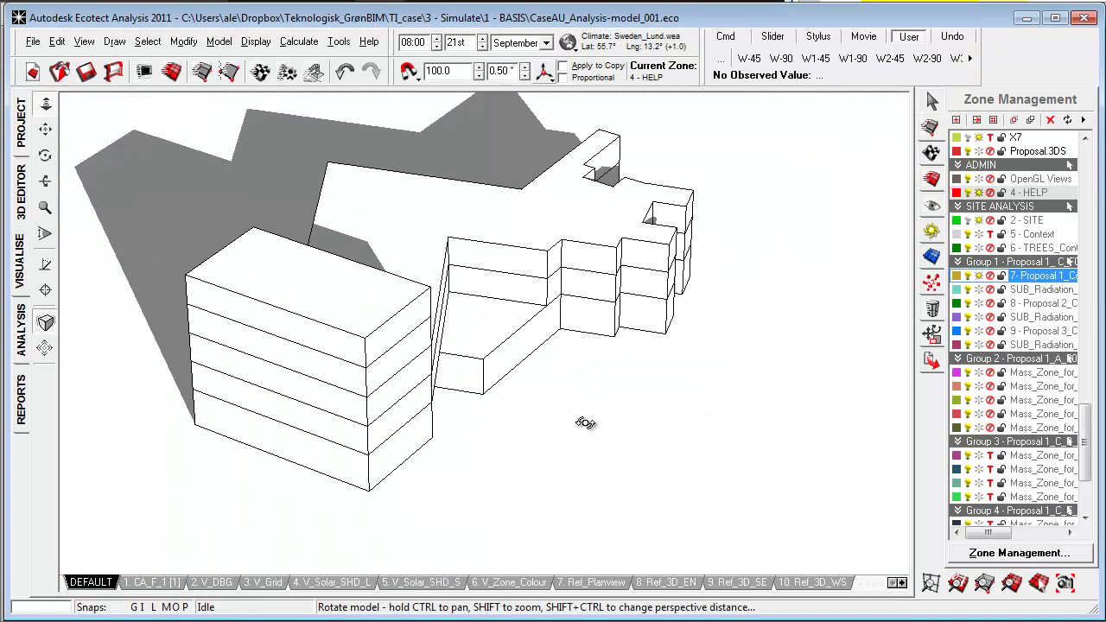
click(1072, 262)
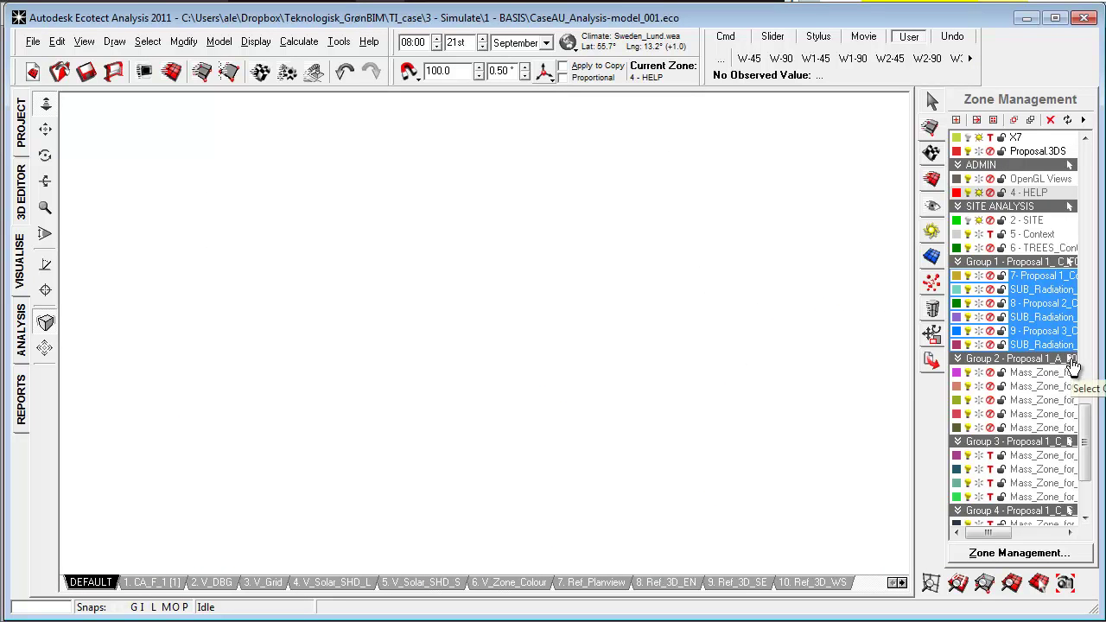
click(1070, 360)
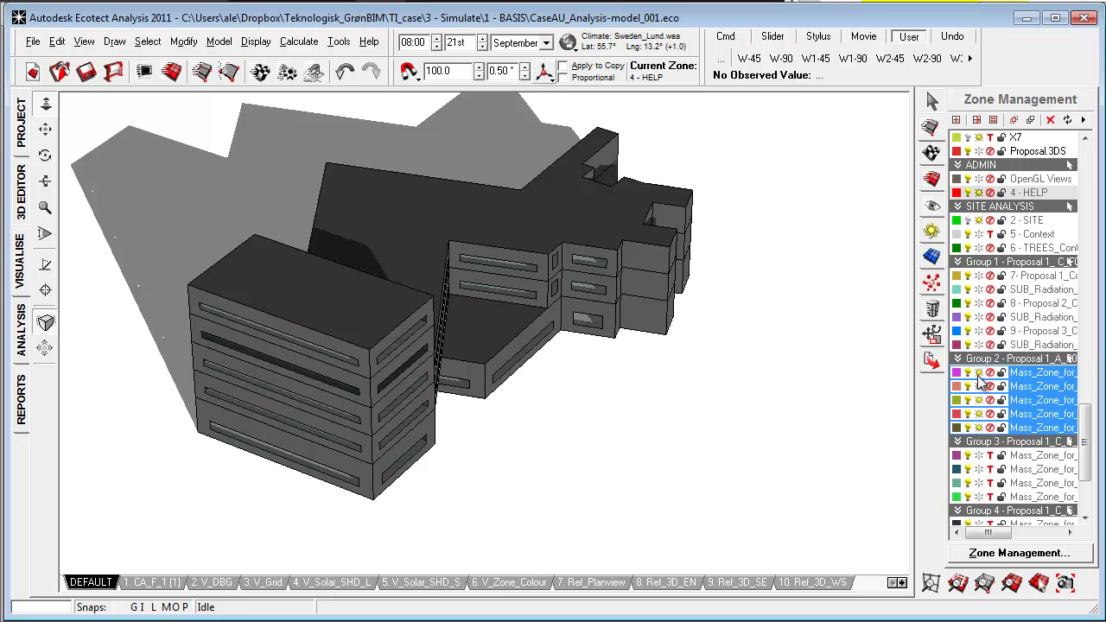
middle_drag(654, 388, 691, 398)
- Nudge the selected Group 2 zones upward twice in the 3D Editor
click(21, 205)
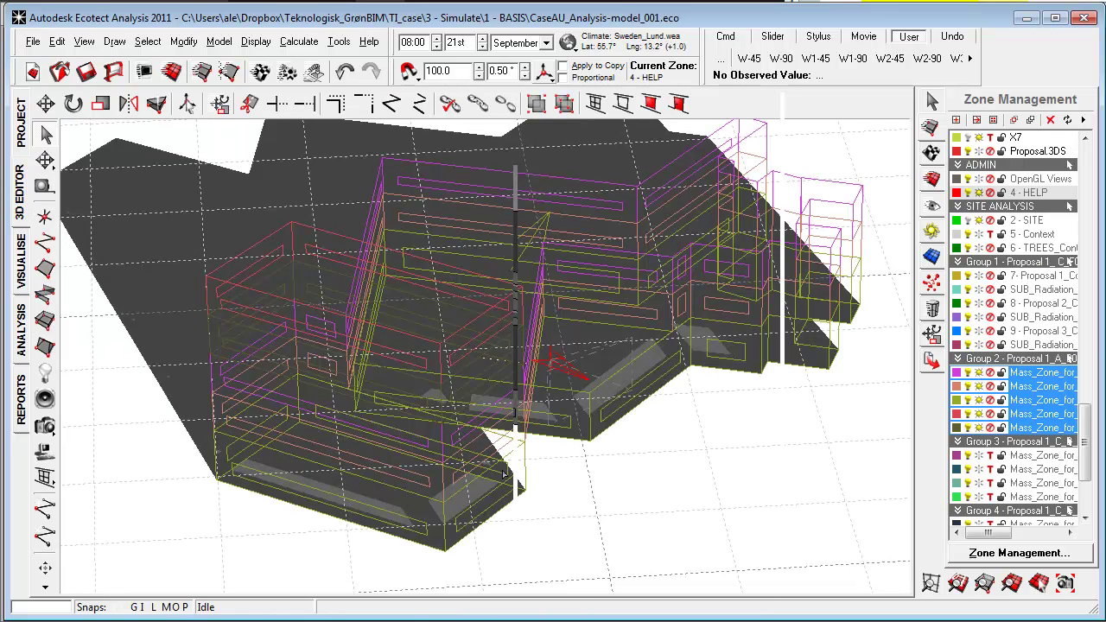
scroll(501, 497, up, 1)
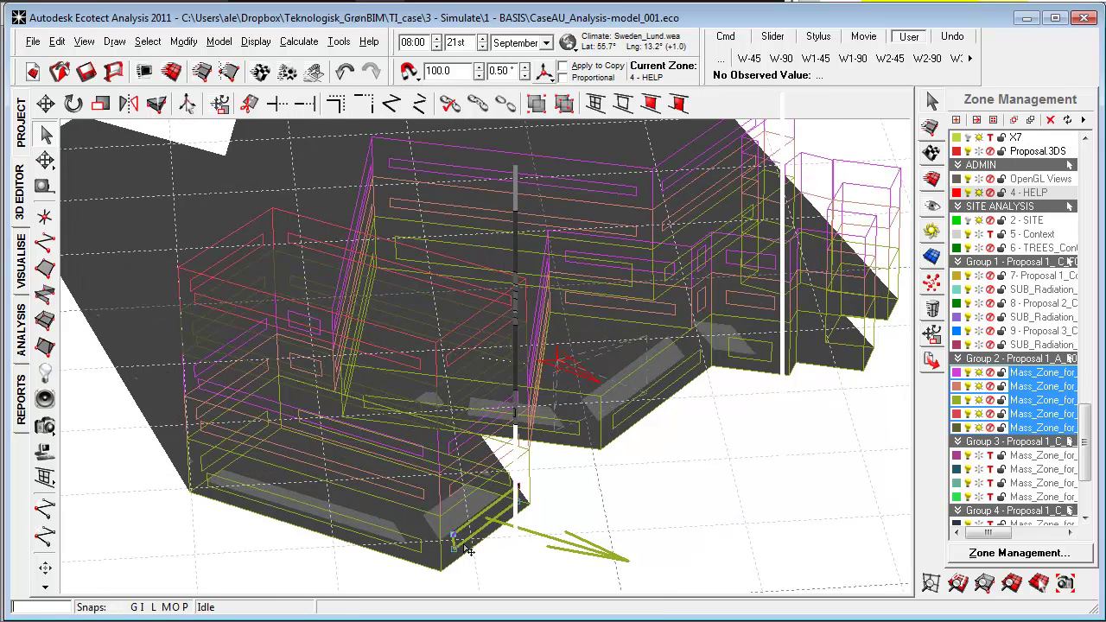
key(Page_Up)
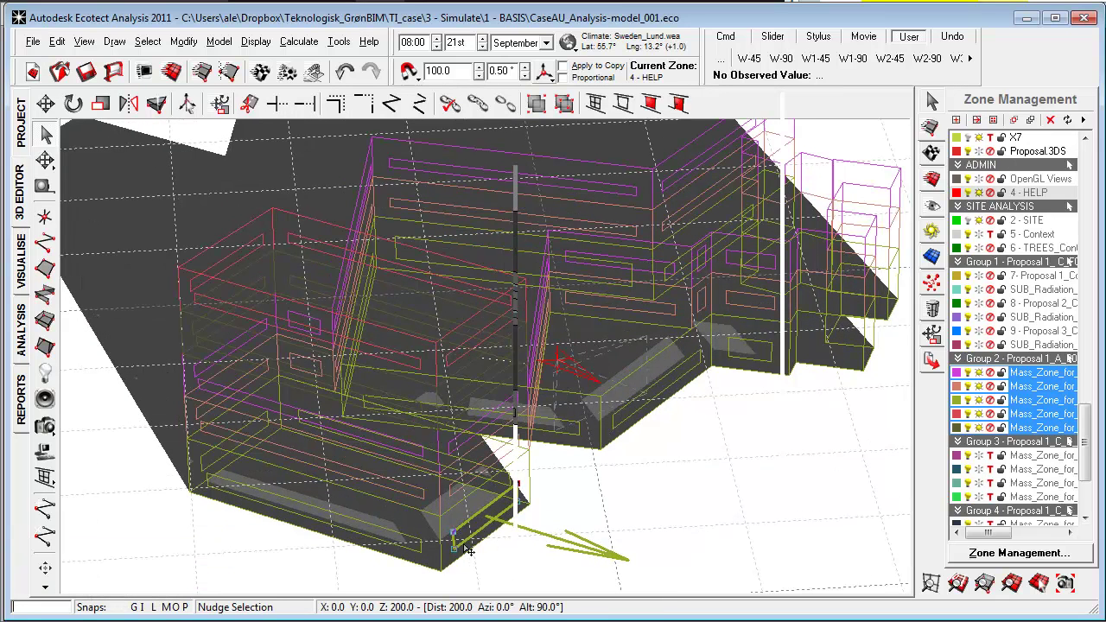
key(Page_Up)
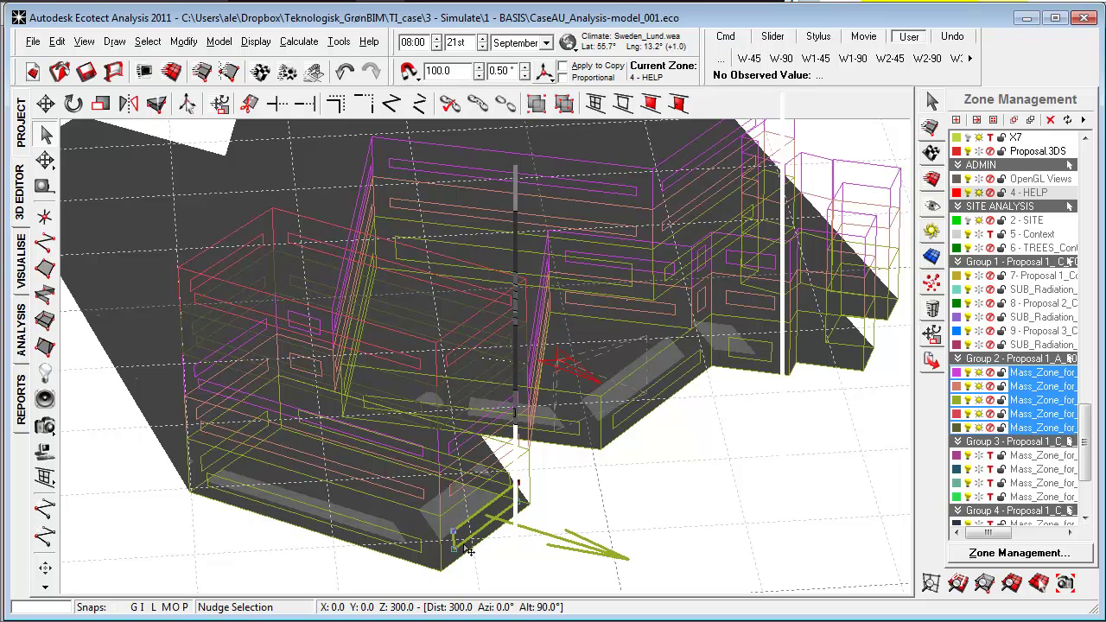
- Return to the Visualise view and bring up the list of export formats
click(20, 260)
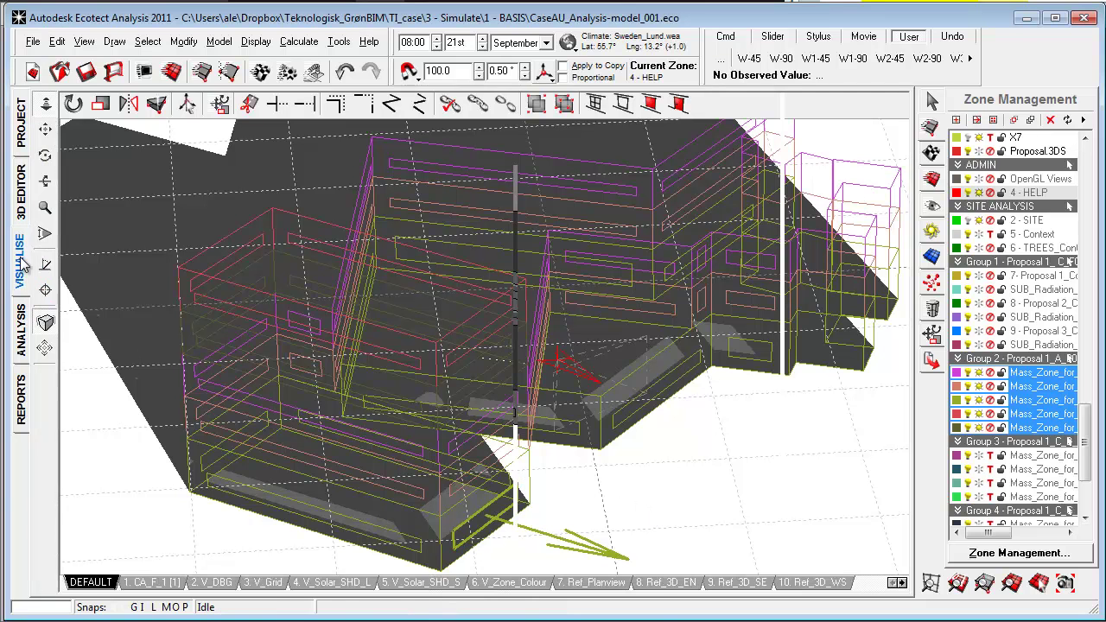
click(931, 337)
click(931, 361)
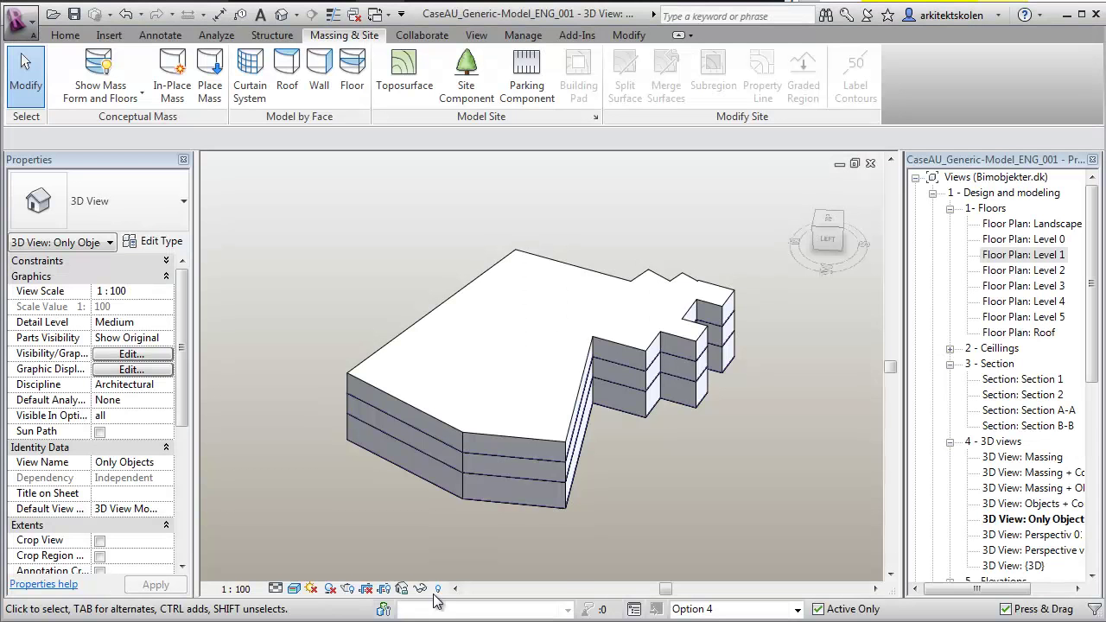
- Make Option 1 (primary) the active design option
click(796, 609)
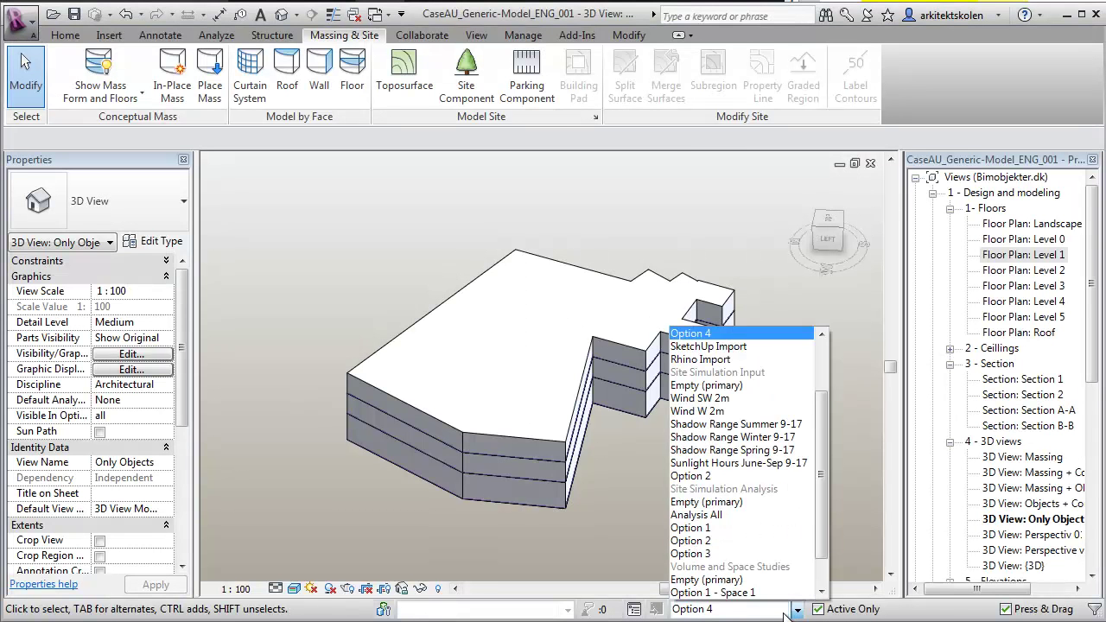
scroll(745, 406, up, 2)
click(732, 373)
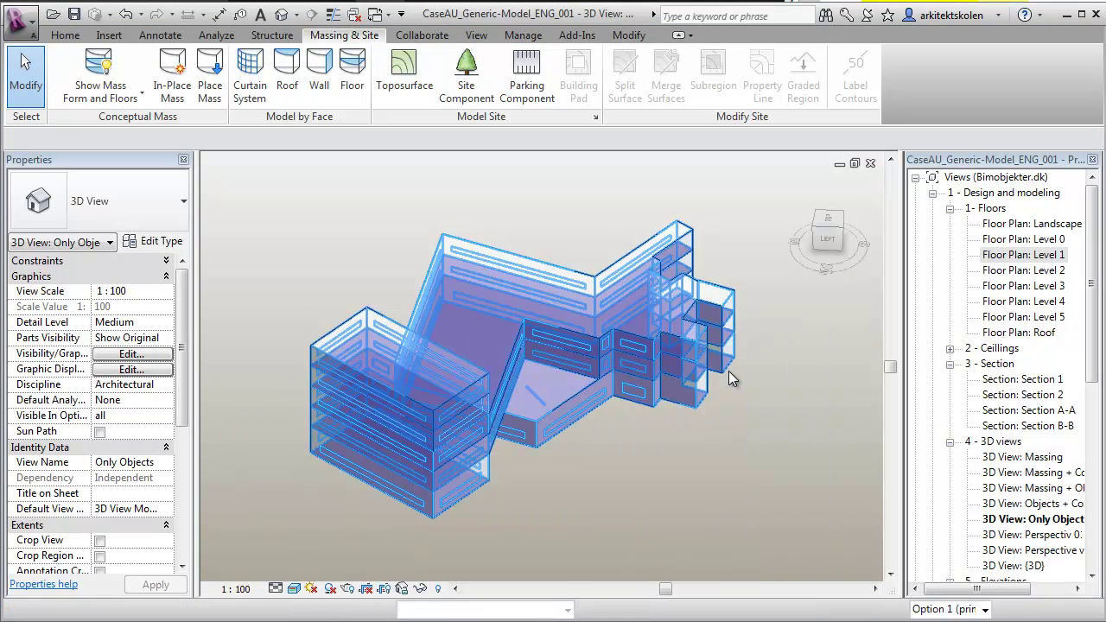
- Edit the conceptual mass in place and set the visual style to Wireframe
scroll(561, 447, up, 2)
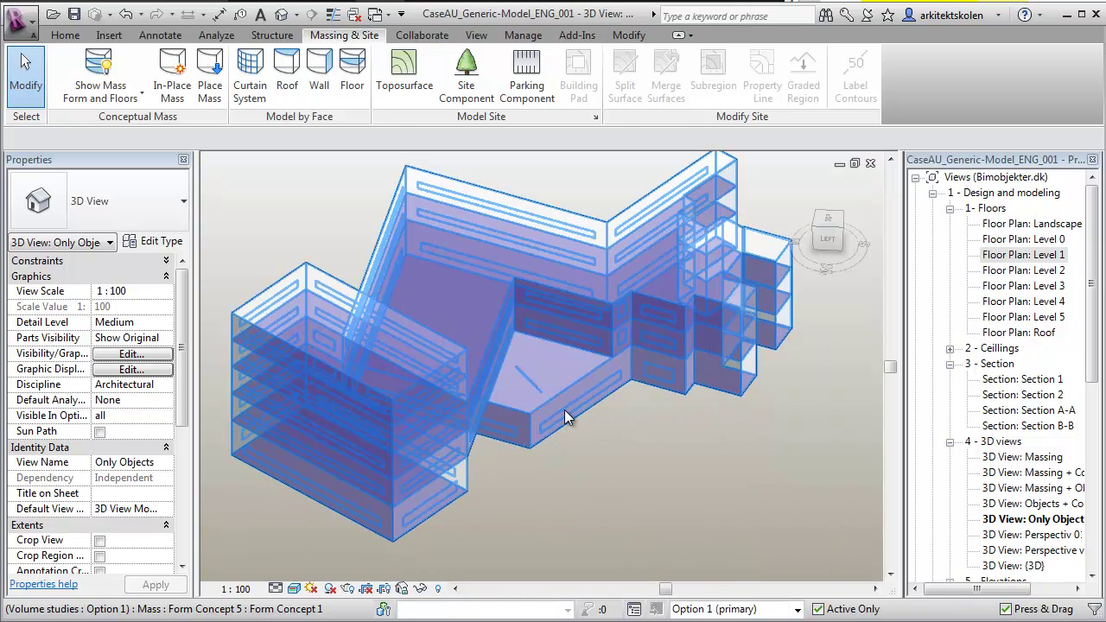
click(556, 443)
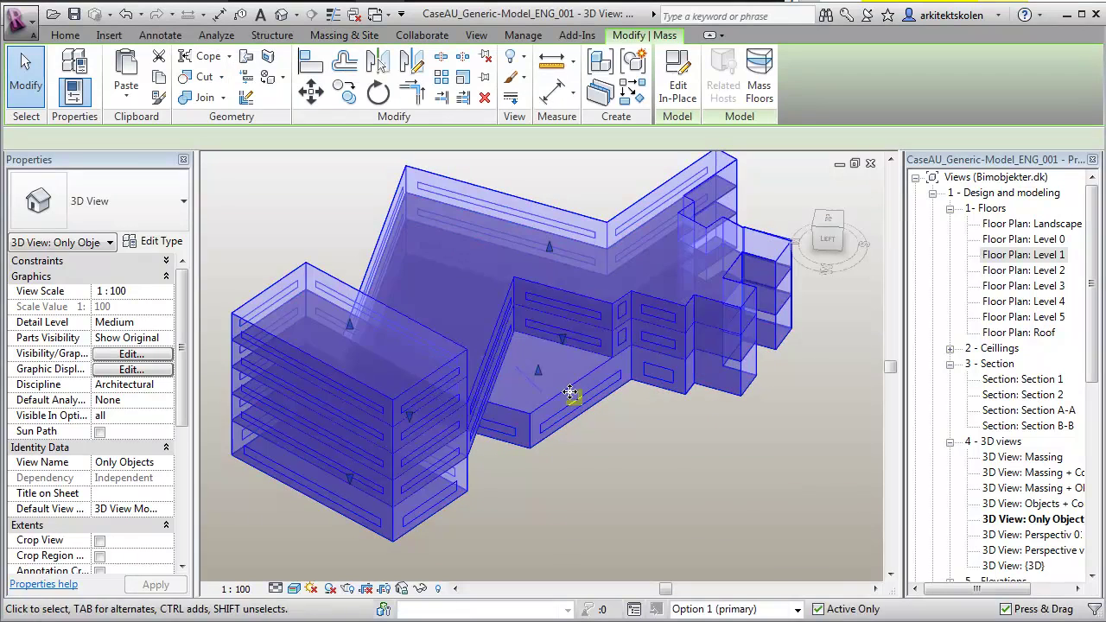
click(675, 89)
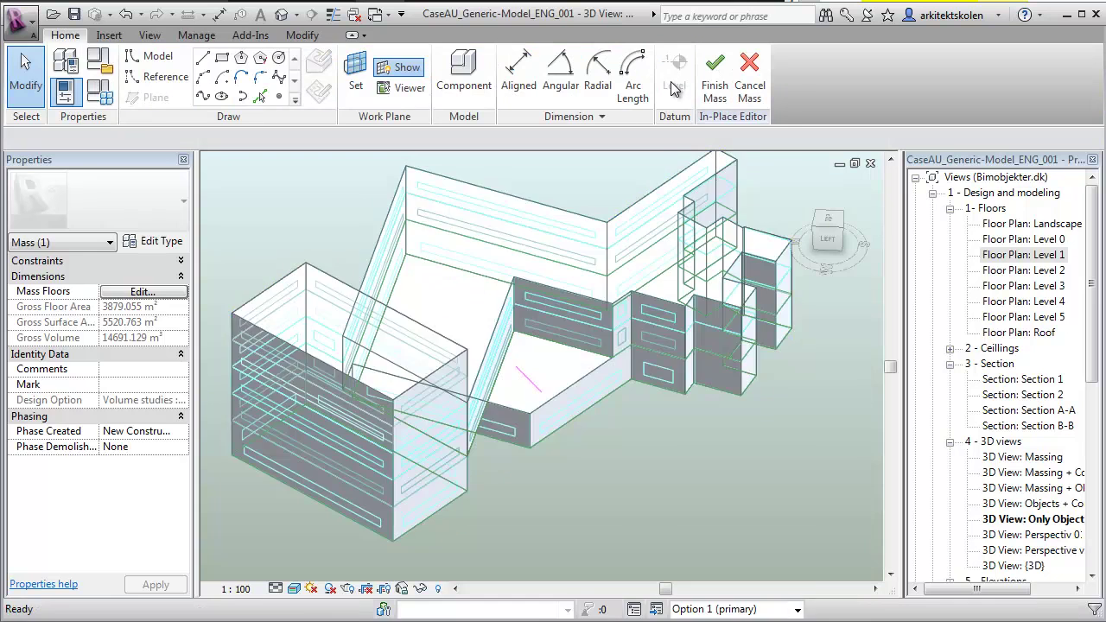
click(293, 588)
click(326, 500)
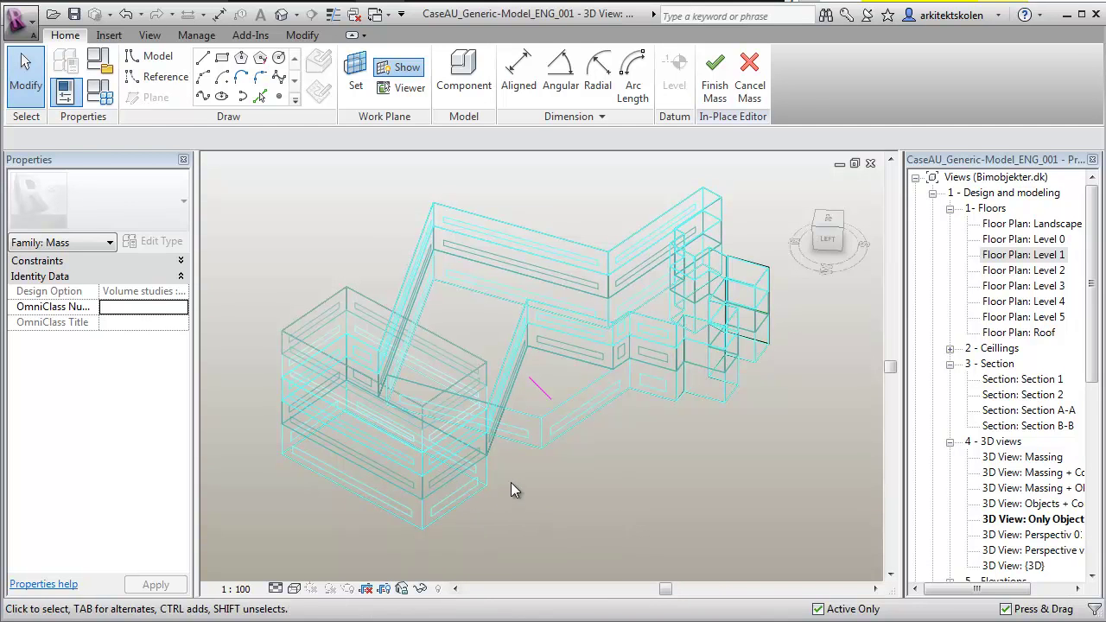
click(109, 35)
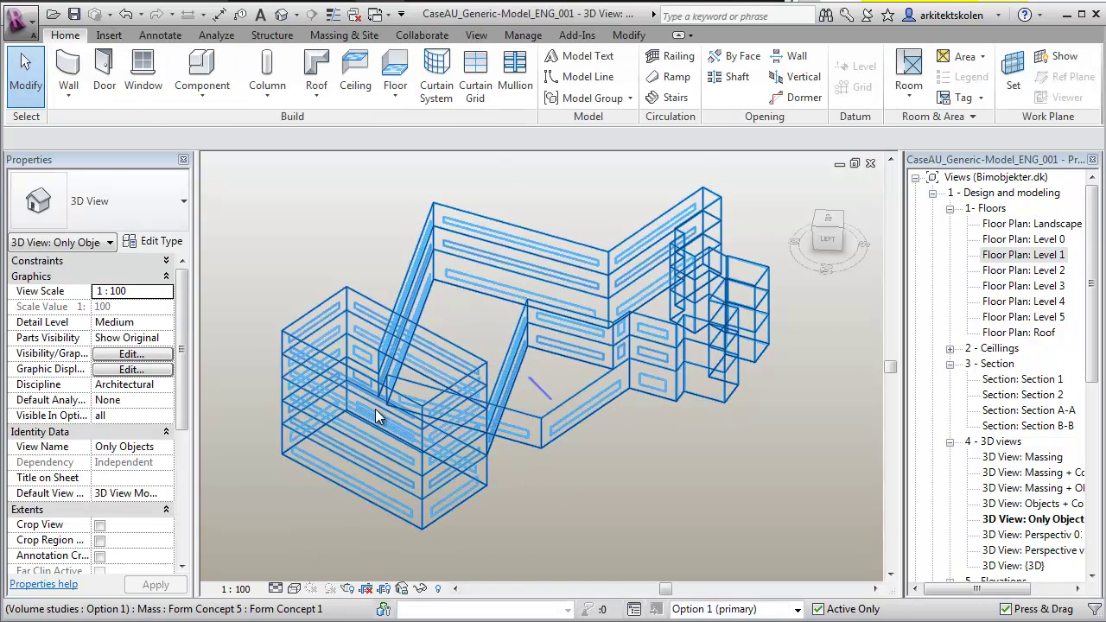
- Set the active design option back to Main Model and bring up the Massing & Site tools
scroll(341, 345, up, 3)
scroll(321, 316, down, 2)
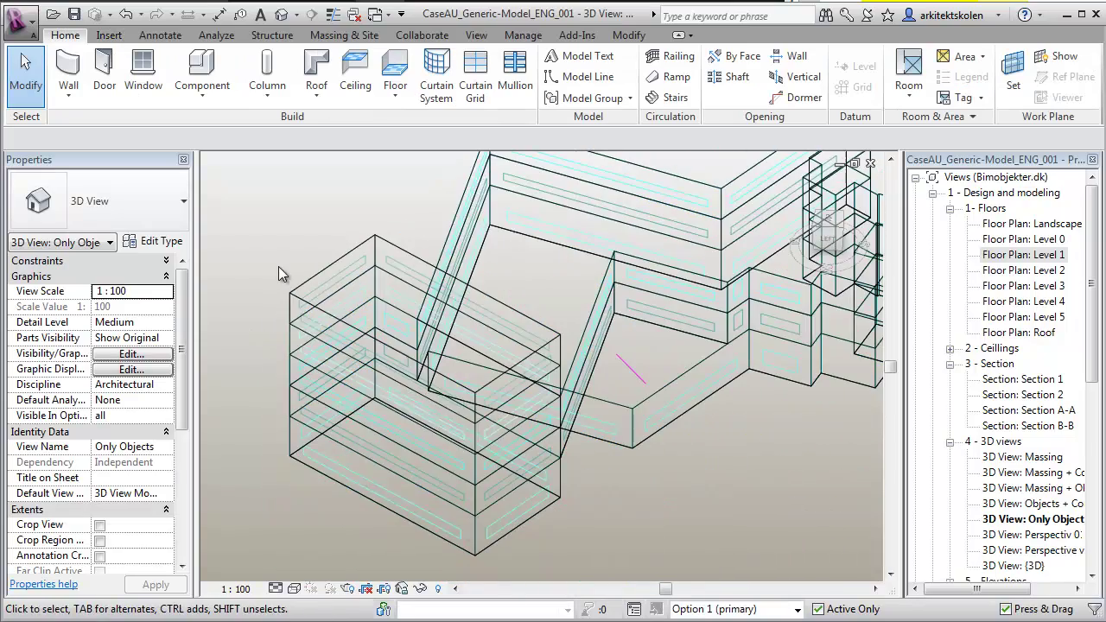
scroll(557, 505, down, 2)
scroll(411, 495, down, 2)
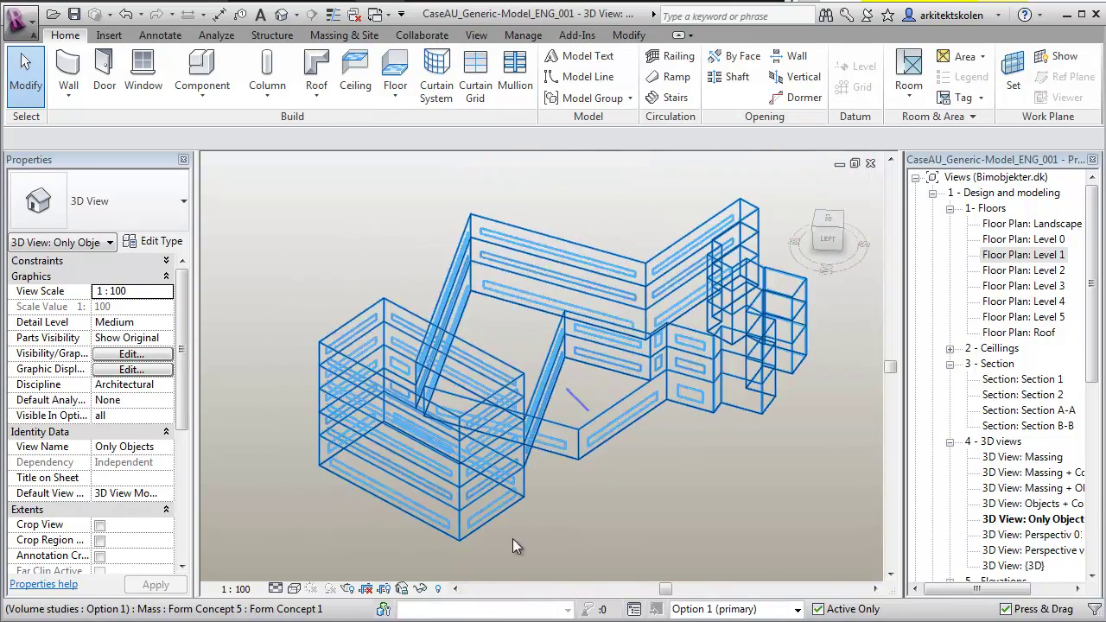
click(796, 609)
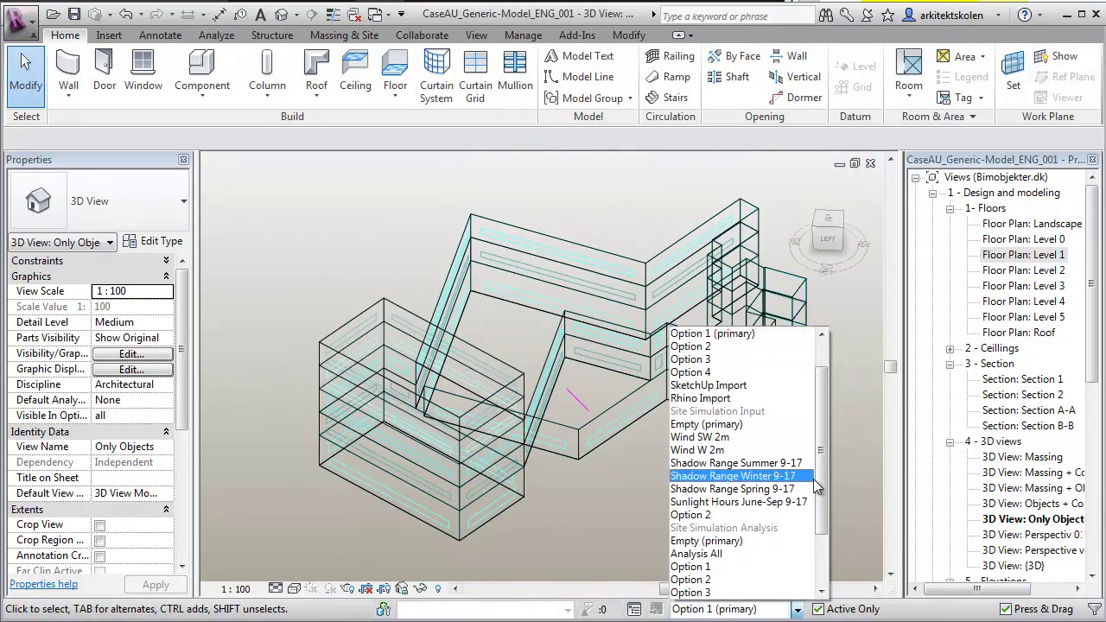
scroll(704, 337, up, 1)
click(704, 337)
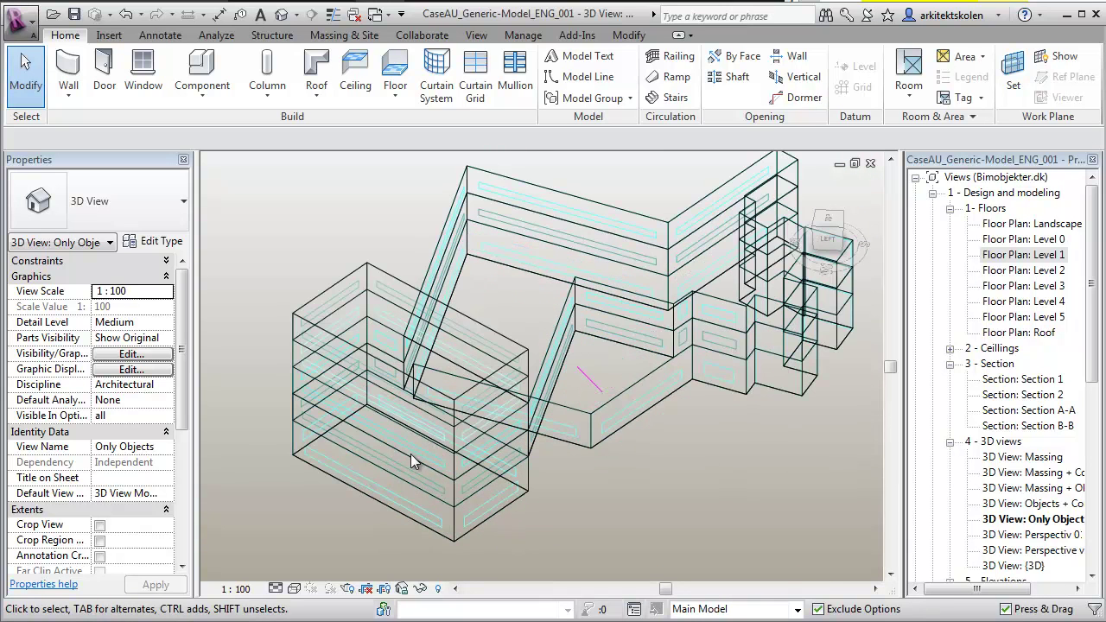
scroll(228, 256, down, 1)
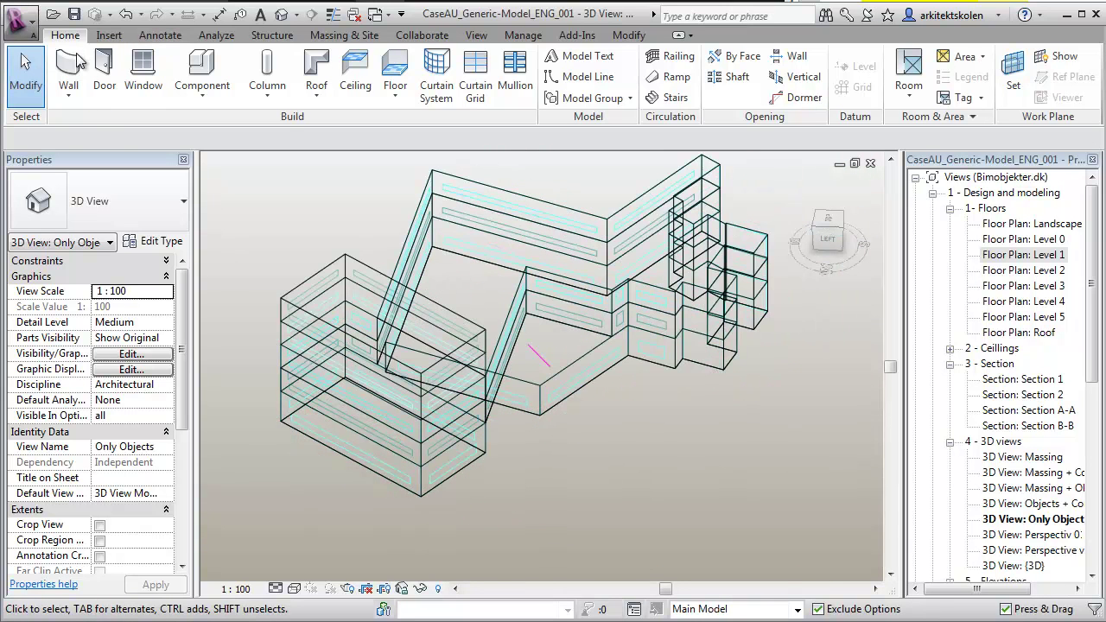
click(68, 101)
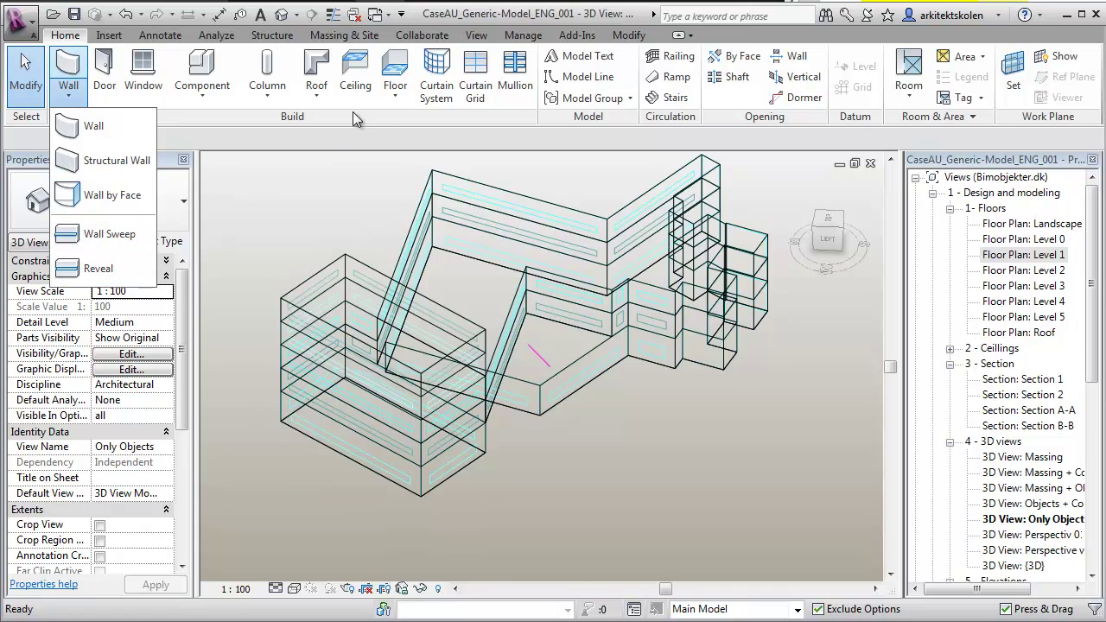
click(361, 38)
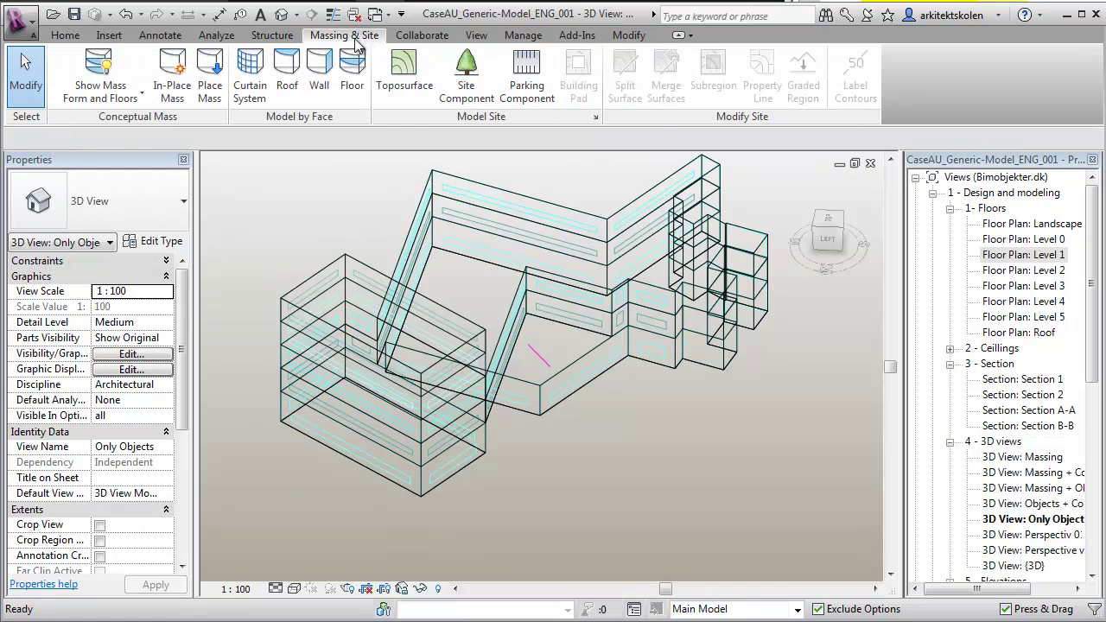
- Start Wall by Face with Generisk - 300mm and wall the first picked mass face
click(322, 88)
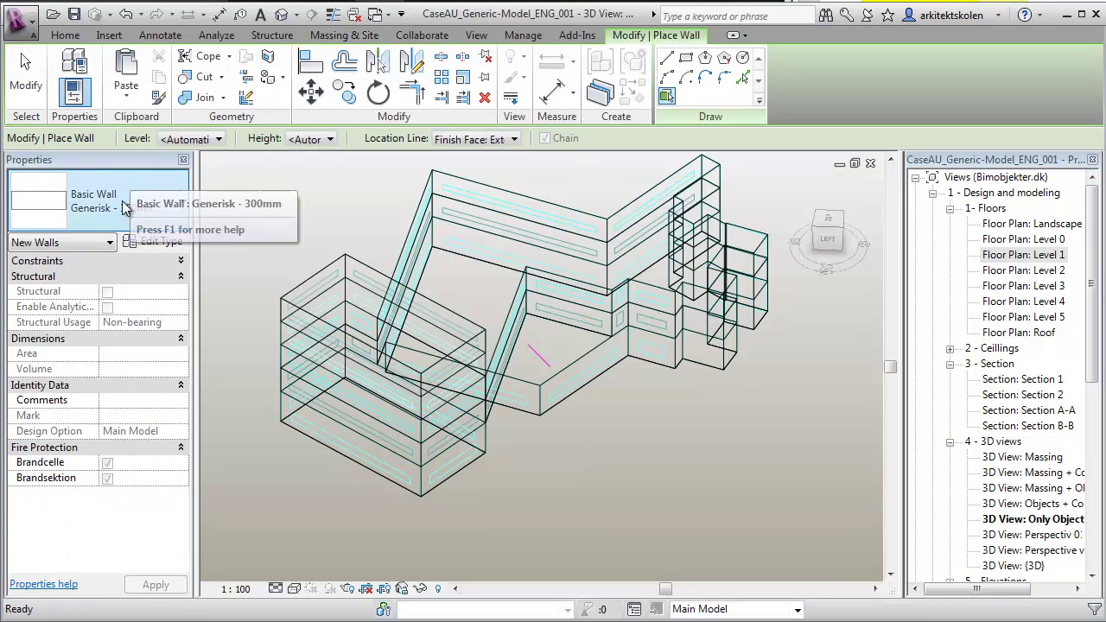
scroll(320, 326, up, 1)
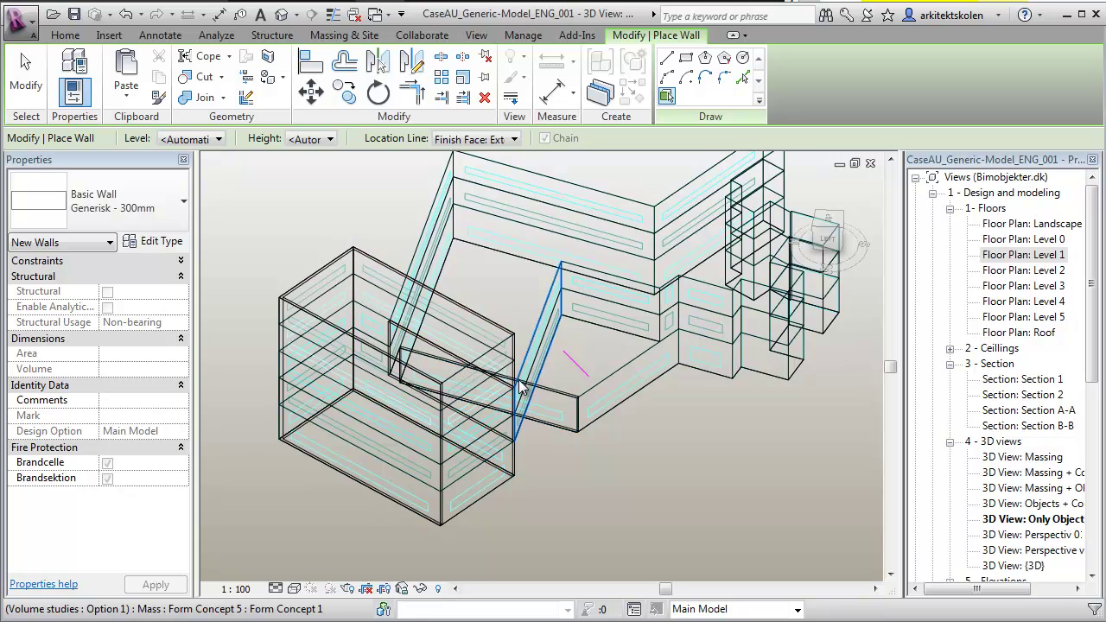
scroll(592, 413, up, 1)
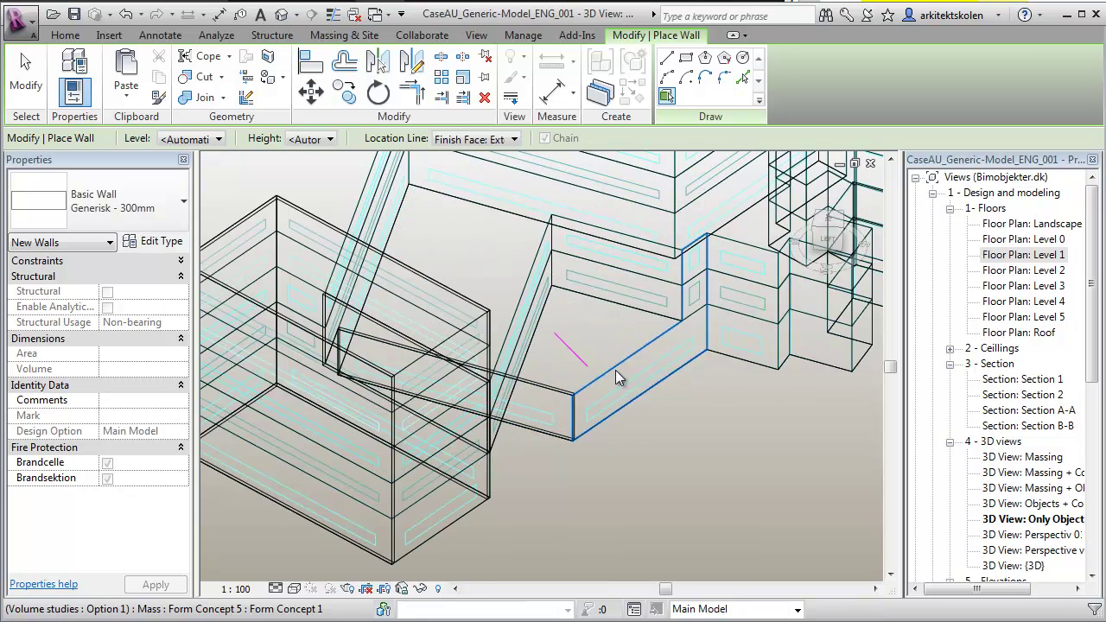
scroll(484, 445, down, 2)
click(484, 445)
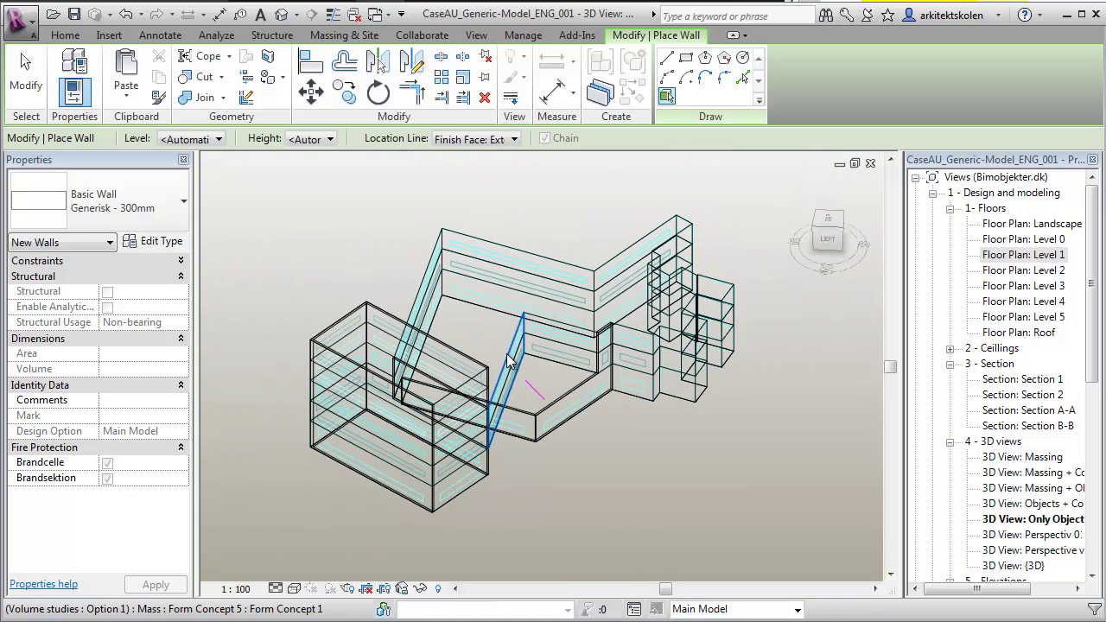
mouse_move(577, 338)
shift+middle_down()
mouse_move(597, 449)
mouse_move(530, 506)
mouse_move(586, 339)
shift+middle_up()
shift+middle_drag(576, 429, 641, 413)
- Switch to Shaded style and add walls on the front and lower-right mass faces
click(294, 588)
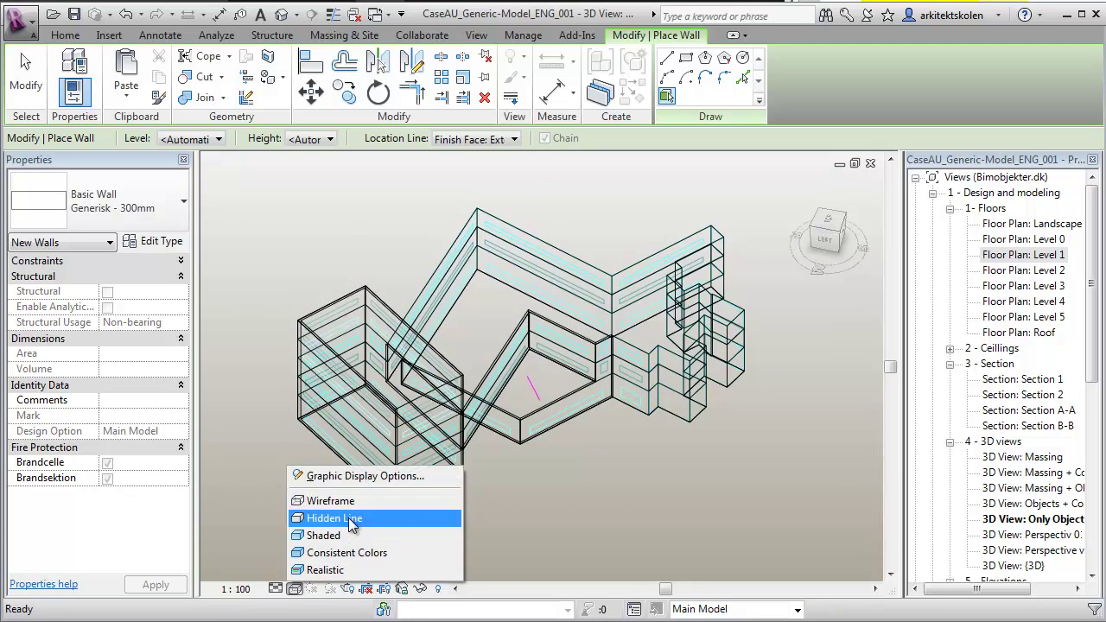
click(325, 534)
mouse_move(311, 399)
shift+middle_down()
mouse_move(320, 409)
mouse_move(452, 395)
mouse_move(353, 388)
mouse_move(424, 323)
mouse_move(331, 268)
shift+middle_up()
click(408, 357)
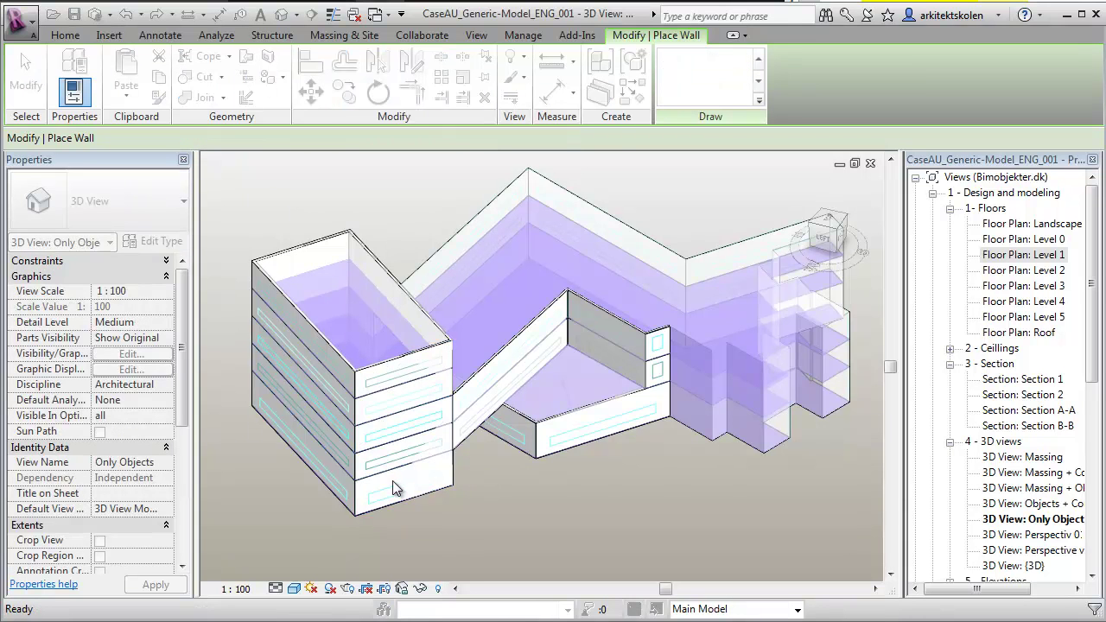
shift+middle_drag(369, 486, 436, 499)
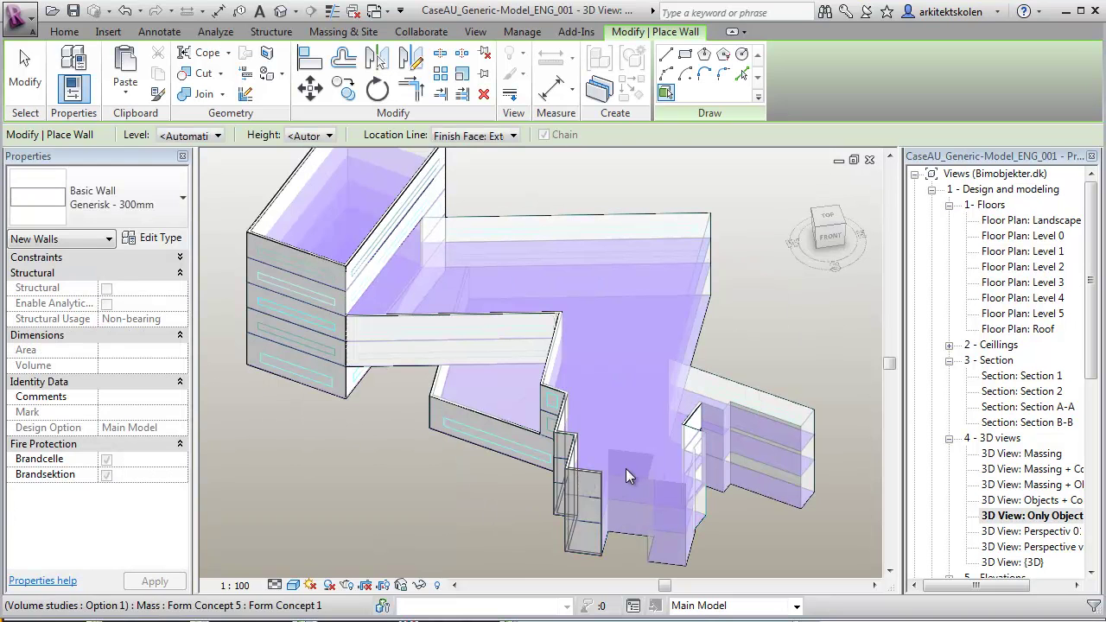
click(631, 484)
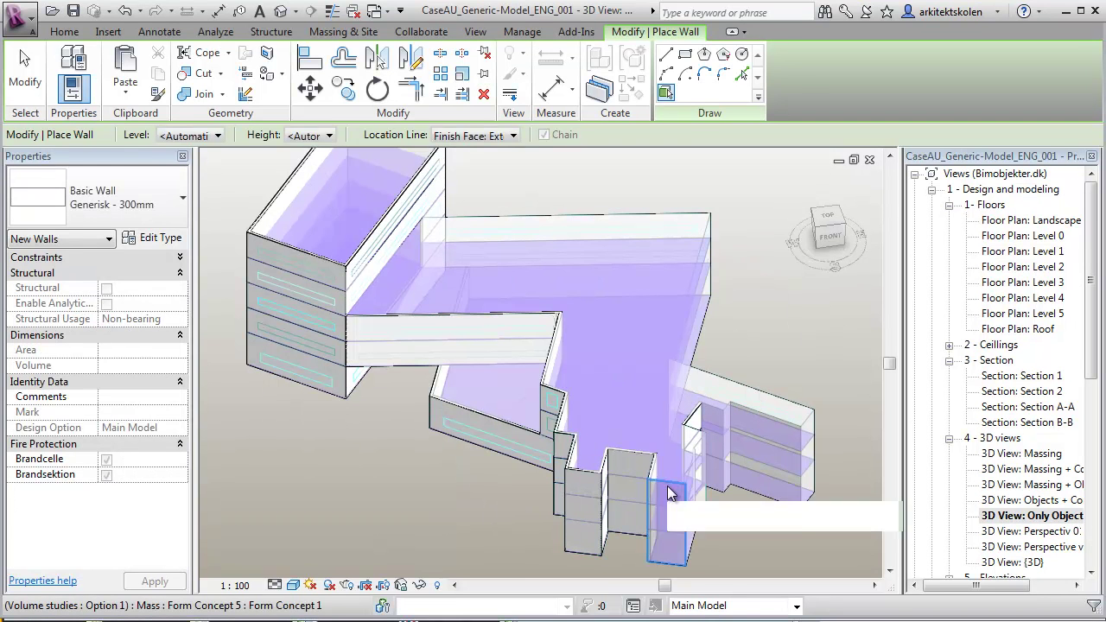
shift+middle_drag(654, 473, 821, 458)
shift+middle_drag(514, 500, 541, 486)
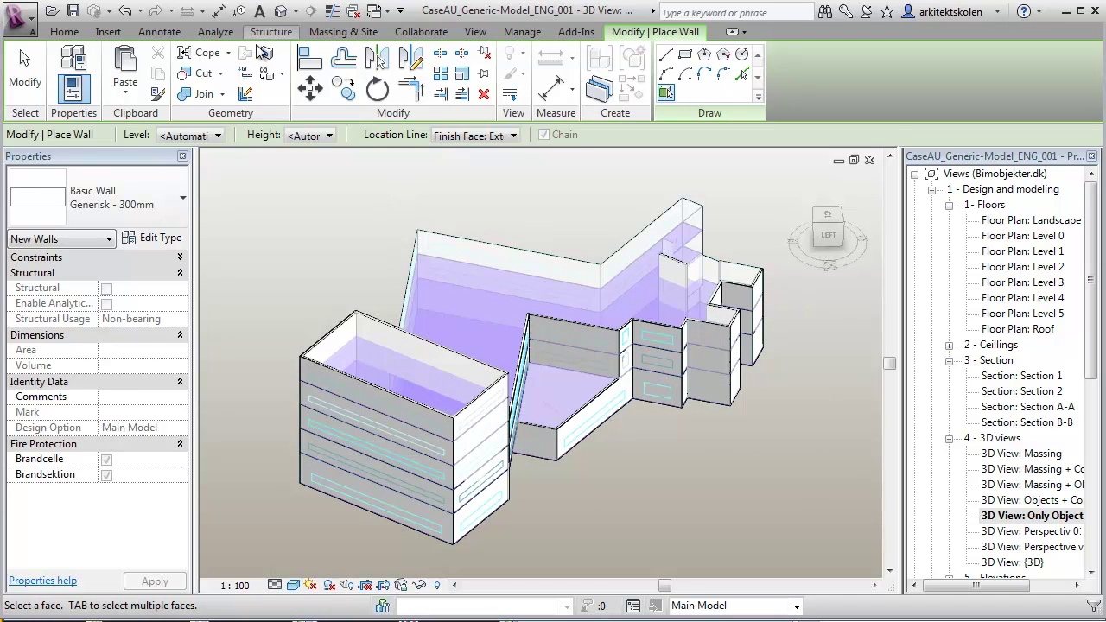
- Start Floor by Face with Generic 600mm and pick the building's mass floors
click(346, 32)
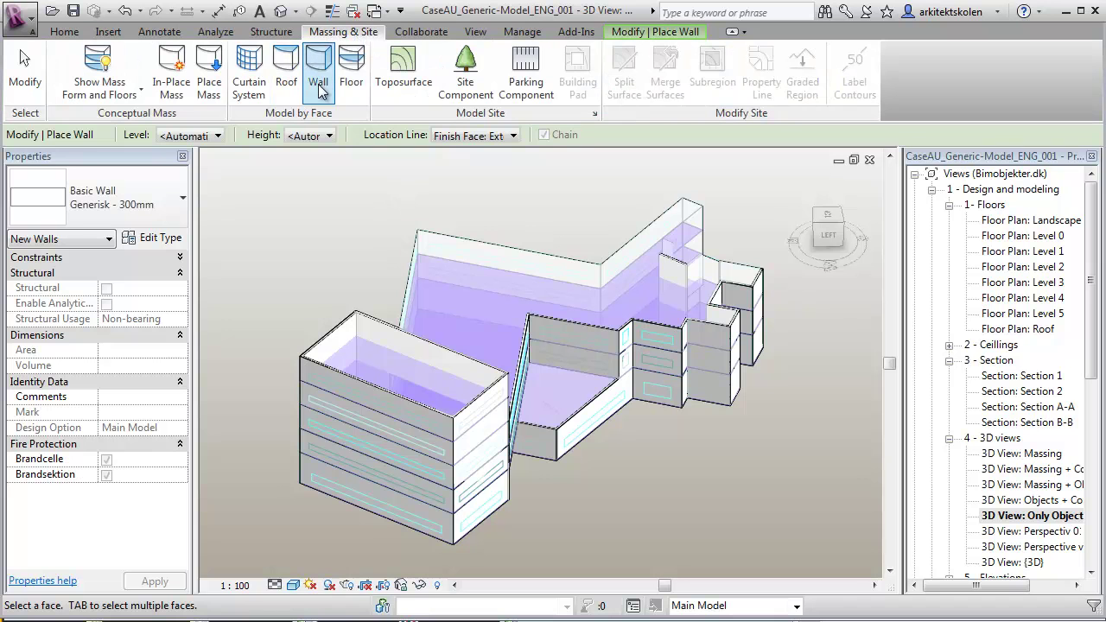
click(354, 90)
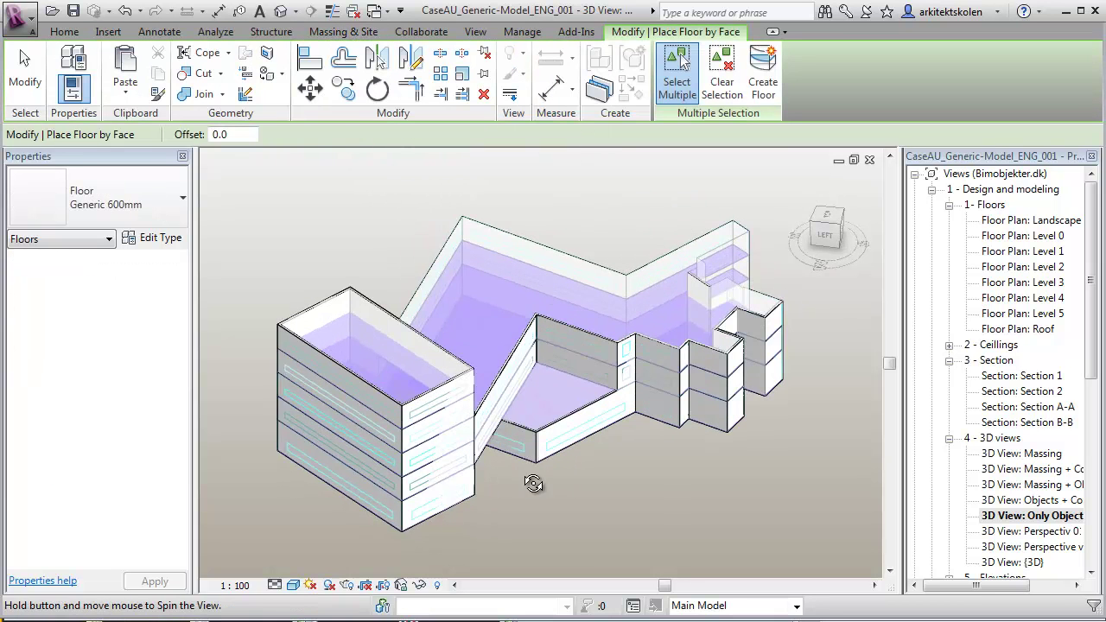
shift+middle_drag(539, 478, 422, 496)
click(423, 494)
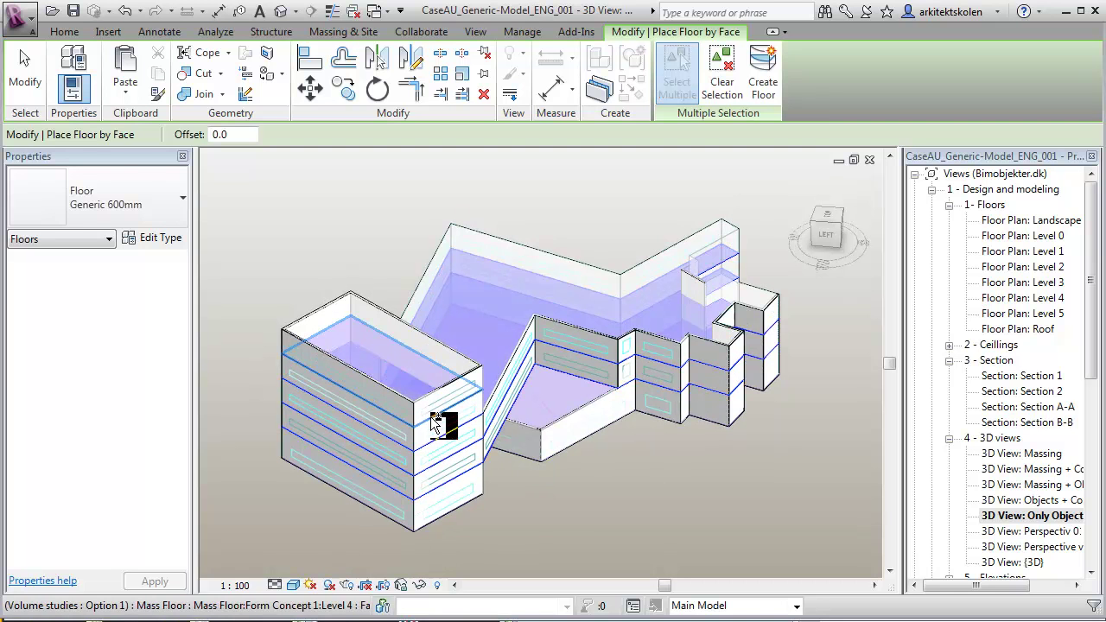
shift+middle_drag(578, 501, 593, 456)
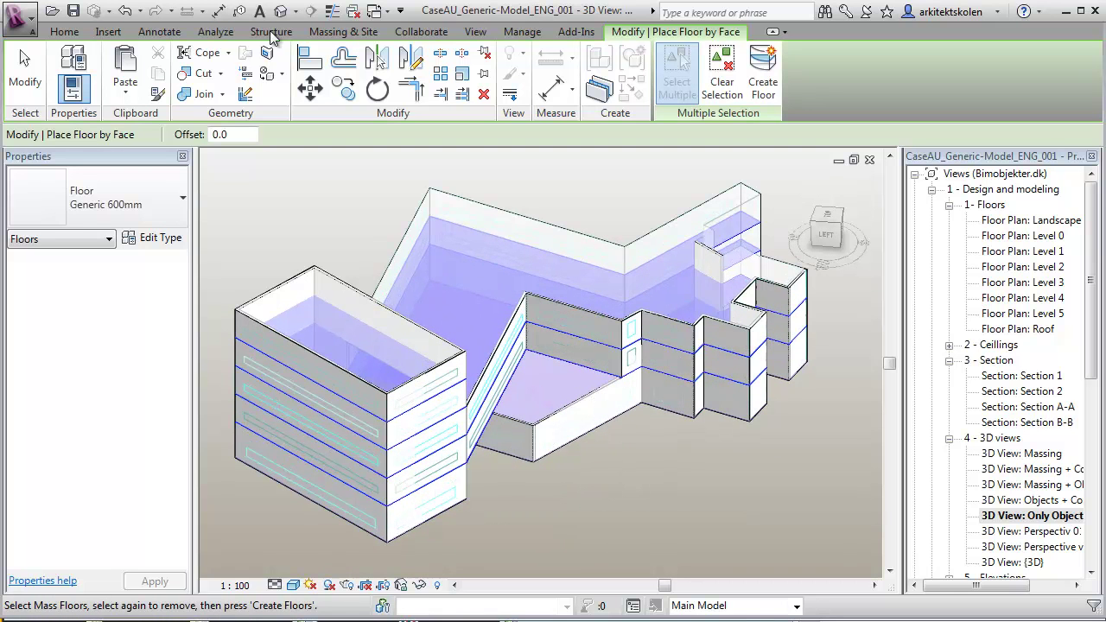
click(342, 32)
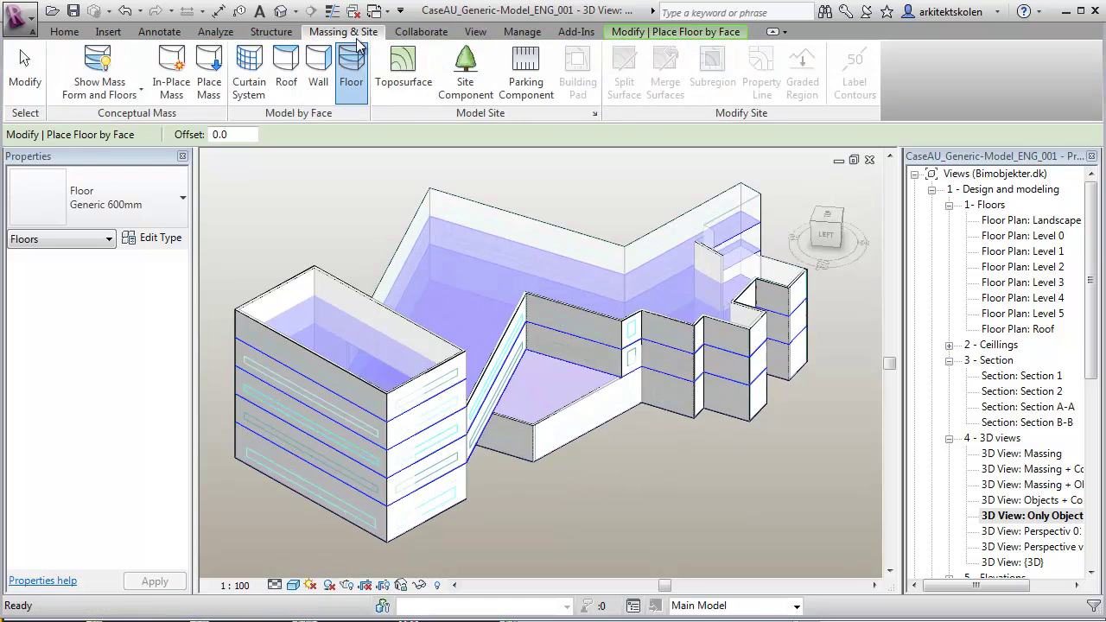
- Pick the left and back blocks' top faces and create green 600mm roofs on them
click(299, 96)
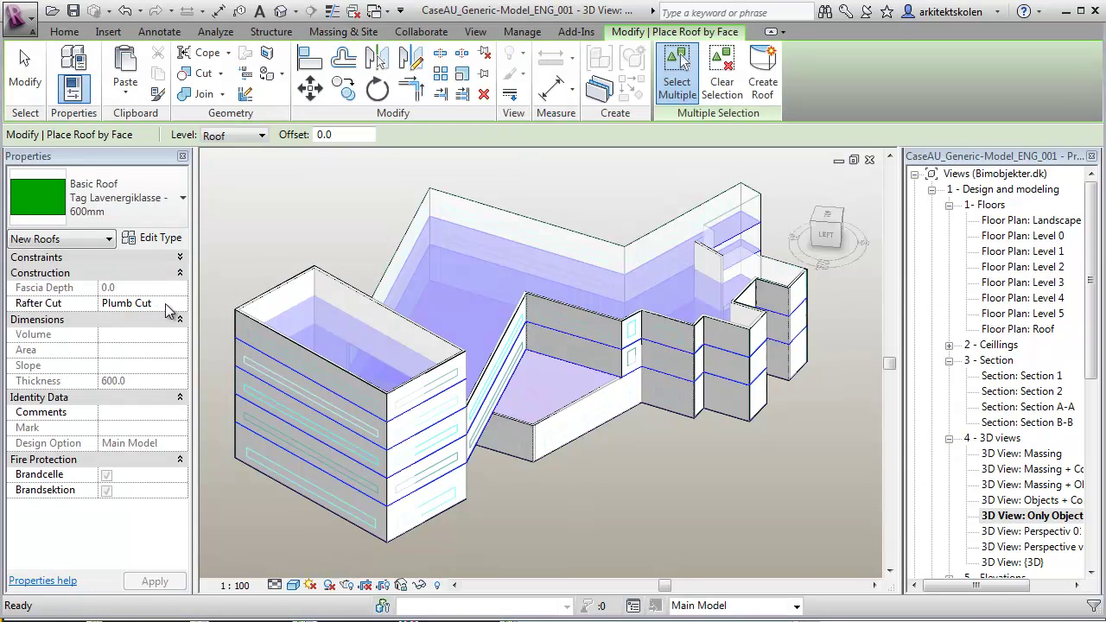
click(338, 281)
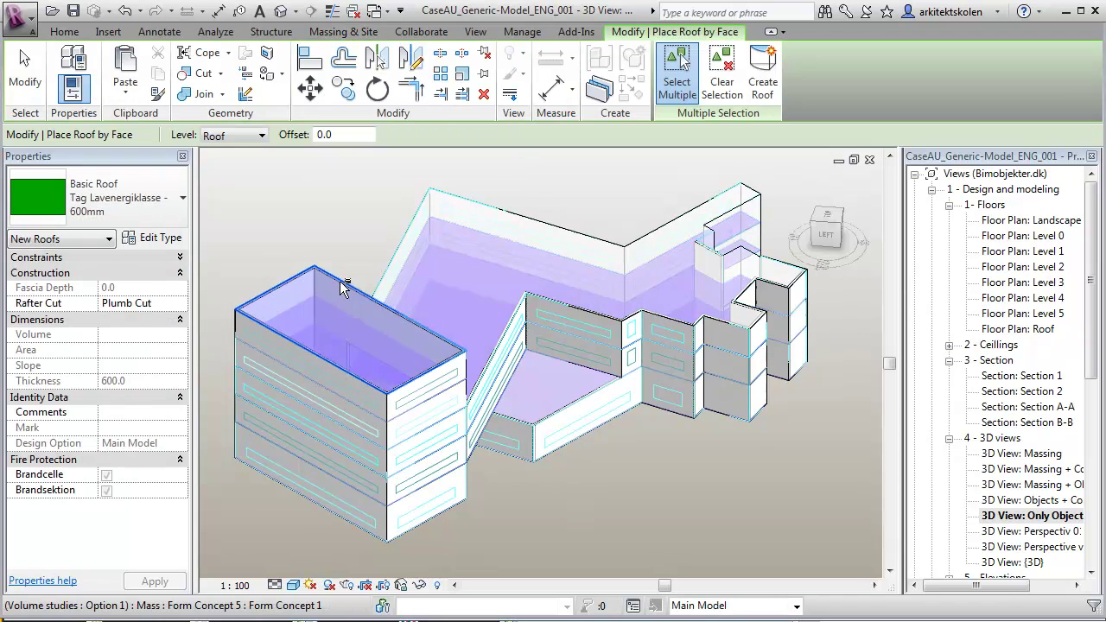
click(401, 248)
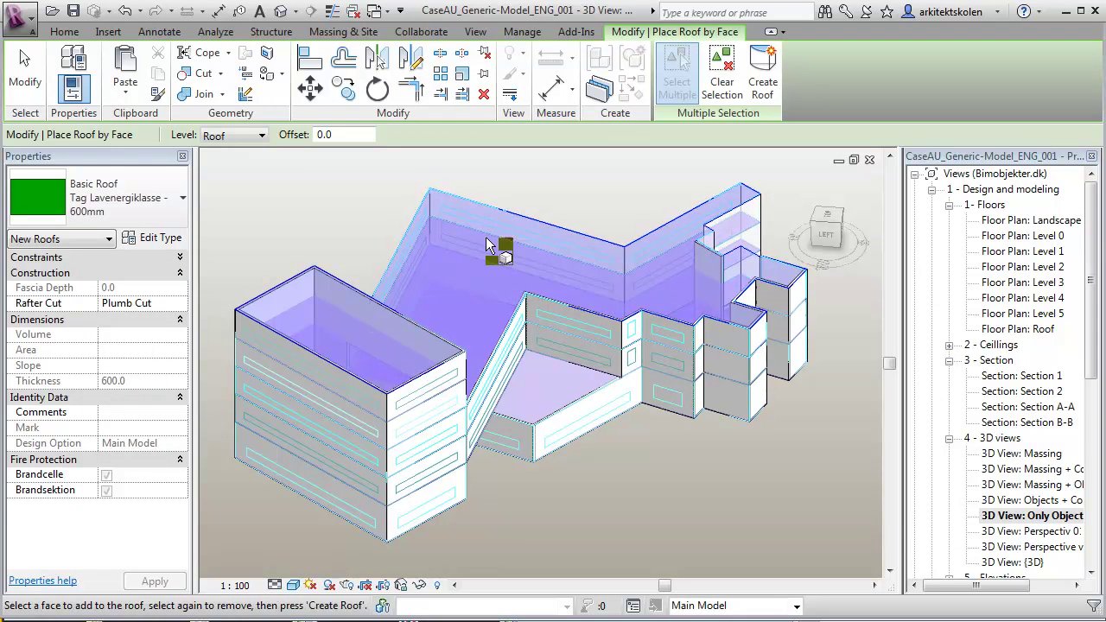
click(762, 73)
scroll(570, 506, up, 3)
scroll(547, 506, down, 3)
scroll(406, 471, up, 2)
- Finish roof placement and zoom and orbit to inspect the roofed building
key(Escape)
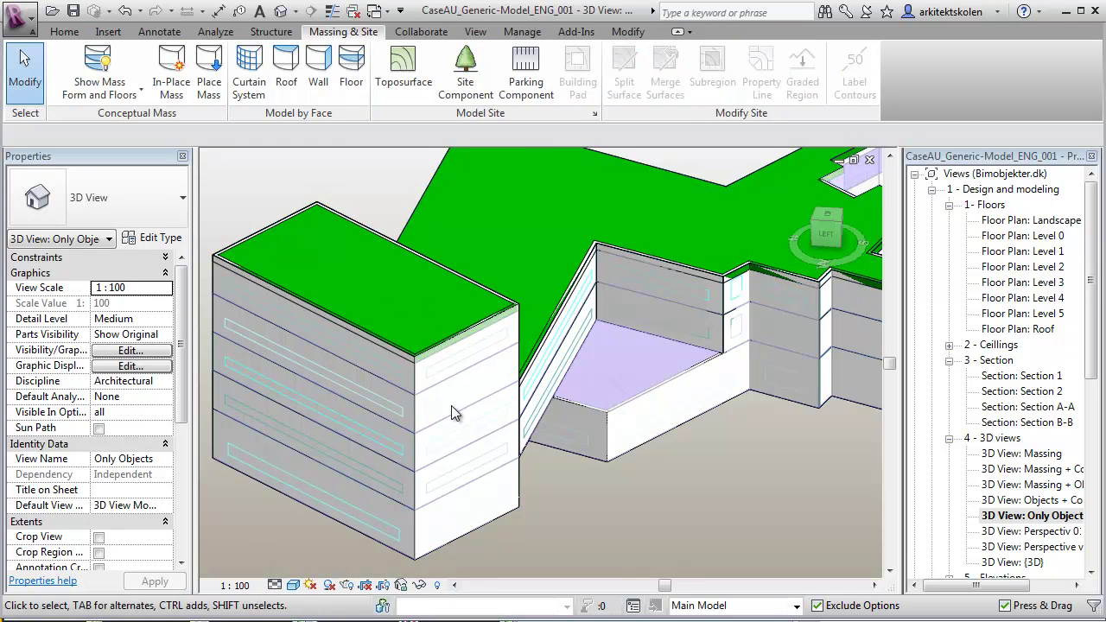
scroll(451, 405, down, 1)
scroll(509, 532, down, 3)
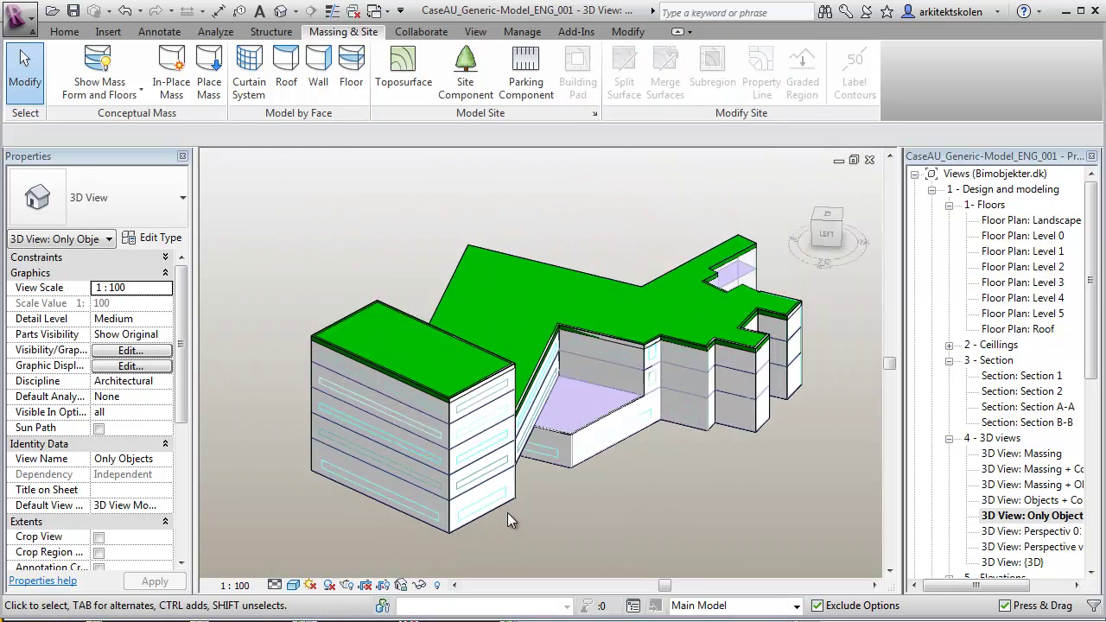
scroll(525, 527, up, 1)
scroll(514, 512, up, 3)
mouse_move(511, 515)
shift+middle_down()
mouse_move(403, 506)
mouse_move(439, 486)
mouse_move(508, 523)
shift+middle_up()
scroll(614, 522, down, 1)
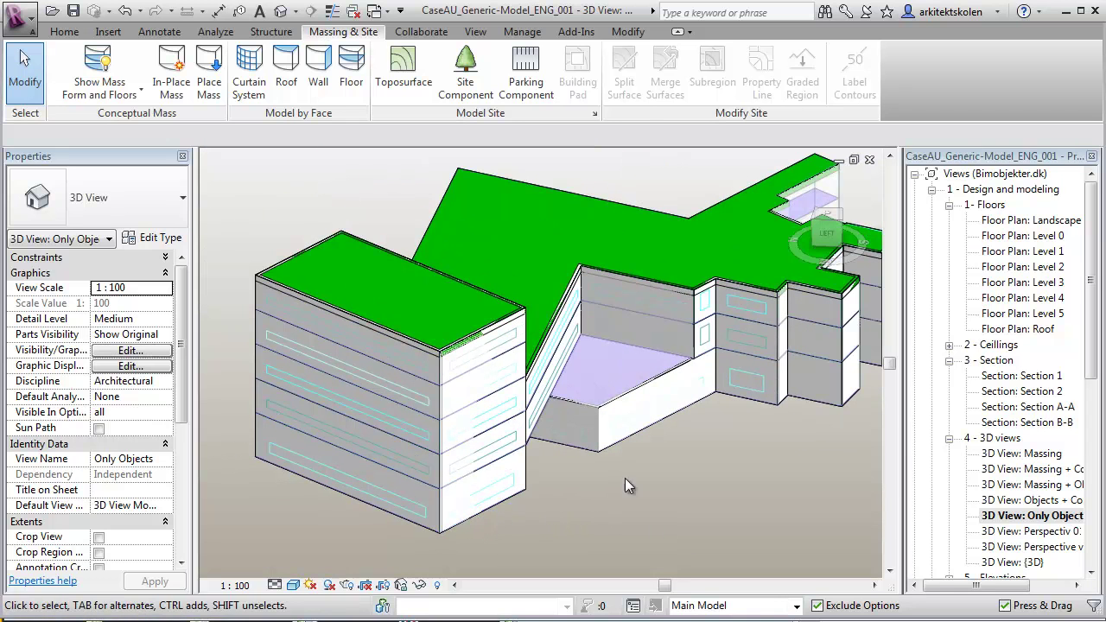
scroll(434, 516, down, 1)
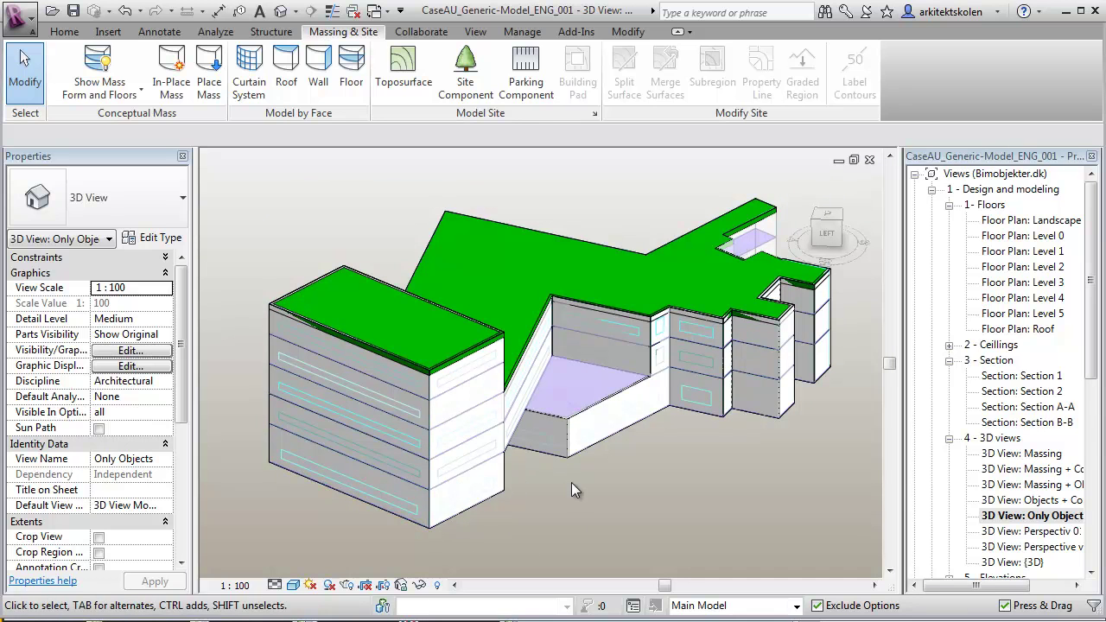
- Place a Vindue window on the ground-floor end wall, shift it and lengthen it leftward
click(68, 32)
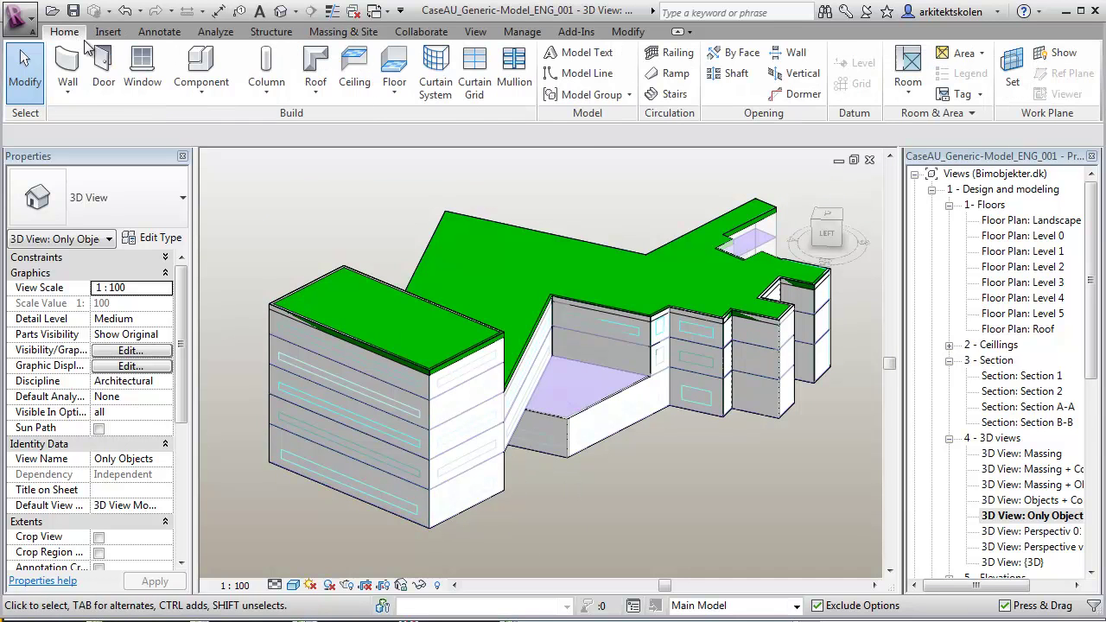
click(142, 73)
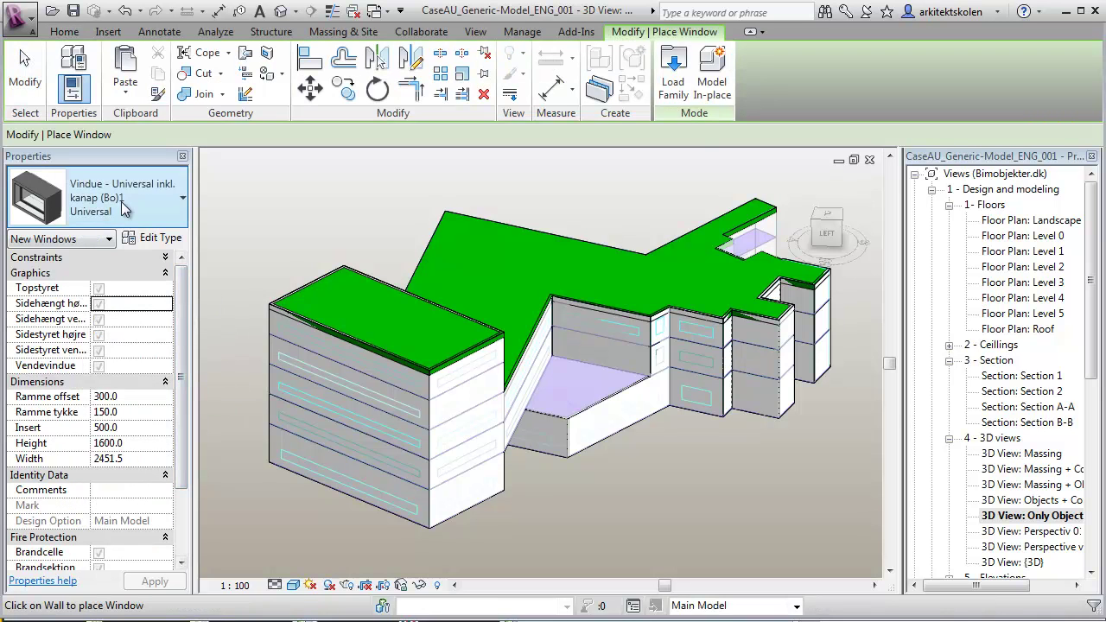
scroll(473, 528, up, 5)
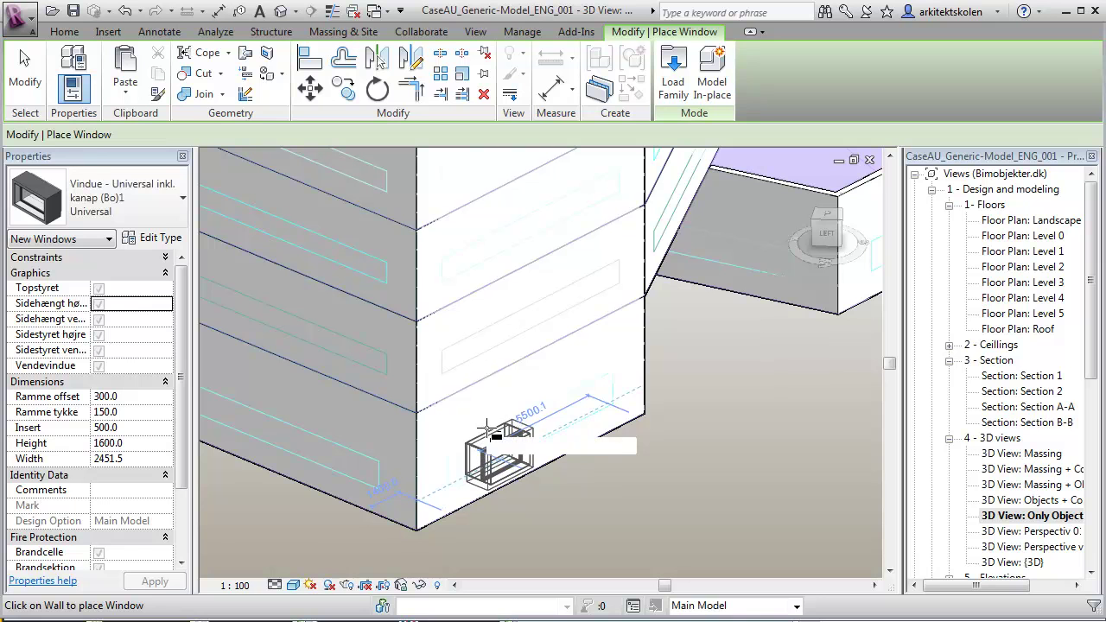
click(510, 445)
key(Escape)
key(Escape)
click(527, 445)
drag(534, 445, 615, 400)
drag(480, 471, 455, 475)
- Push the window's frame outward from the wall, then turn the building to review it
click(579, 520)
shift+middle_drag(579, 519, 553, 484)
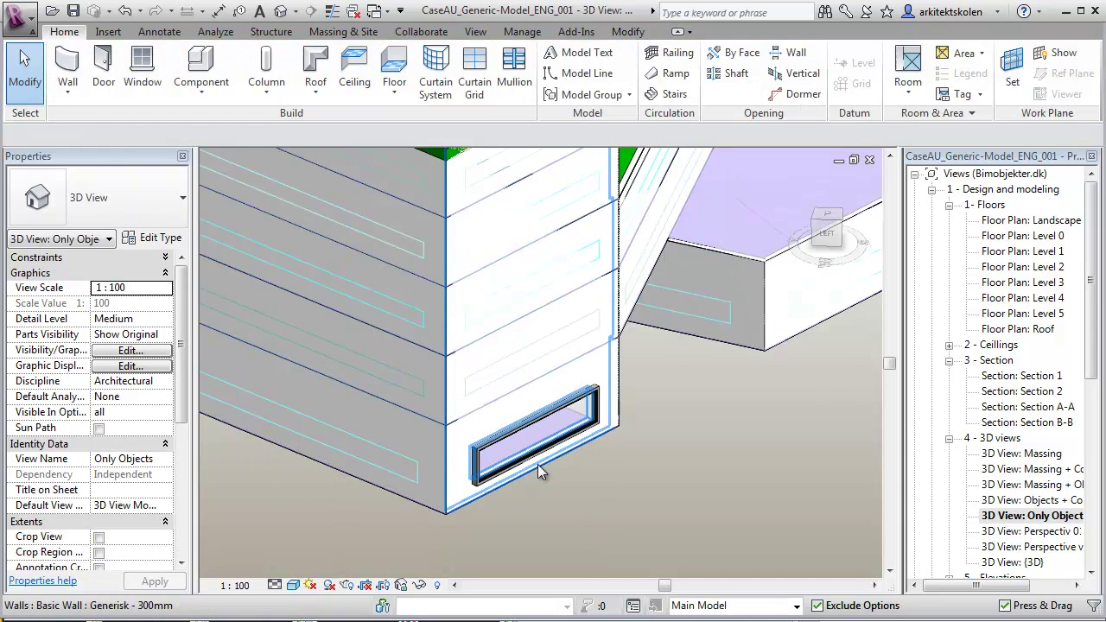
click(537, 453)
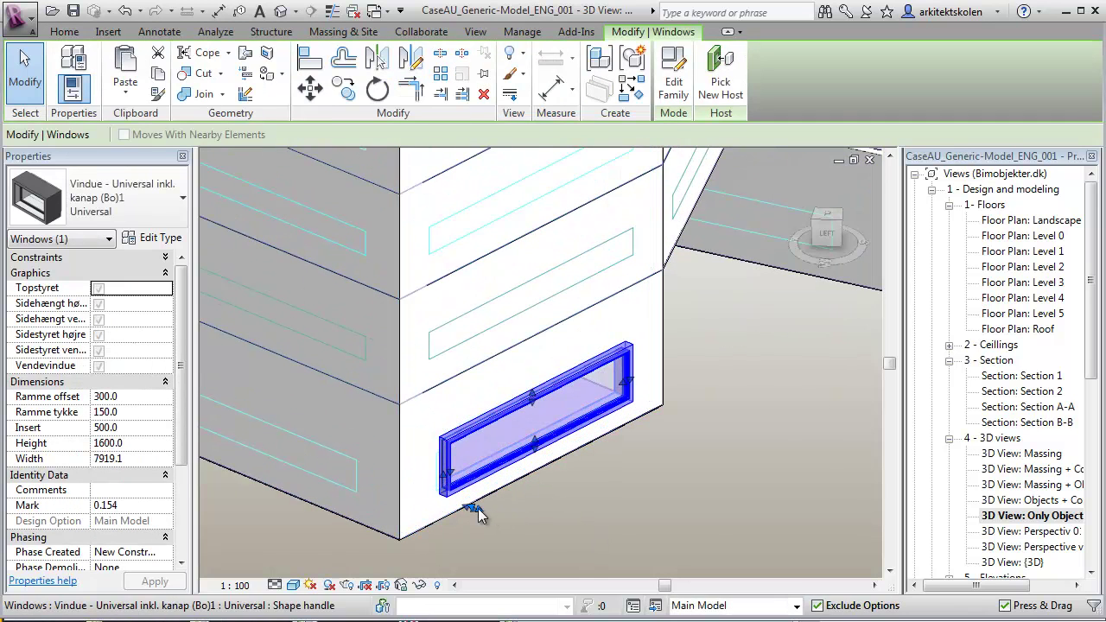
drag(479, 508, 490, 520)
click(546, 513)
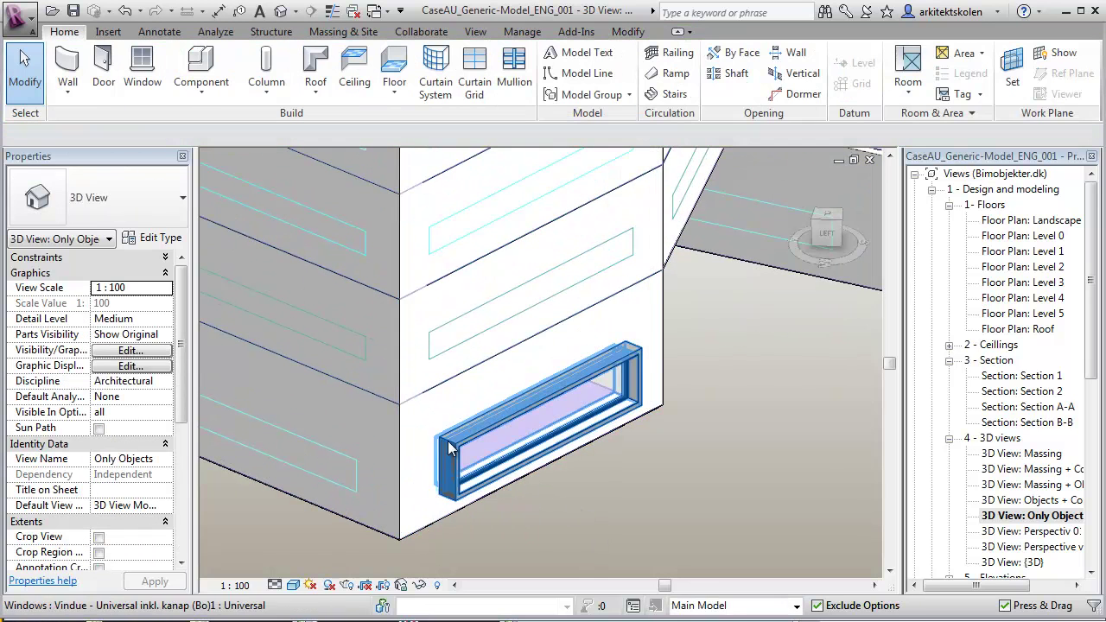
shift+middle_drag(693, 393, 614, 434)
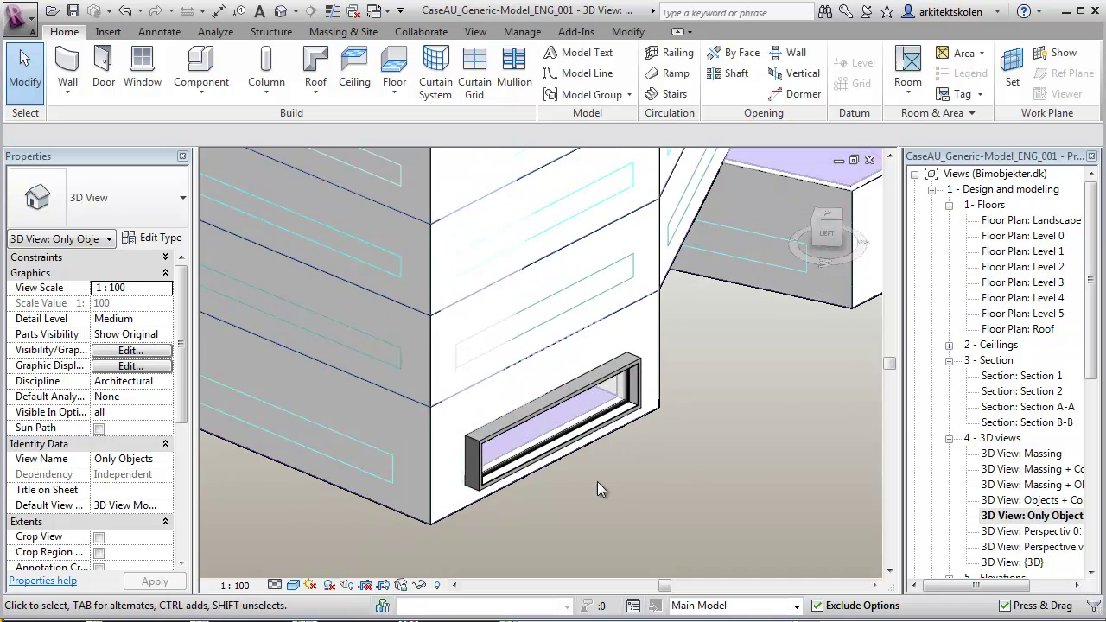
shift+middle_drag(585, 479, 562, 427)
- Paste the ground-floor end window aligned to Levels 1 through 4
click(562, 425)
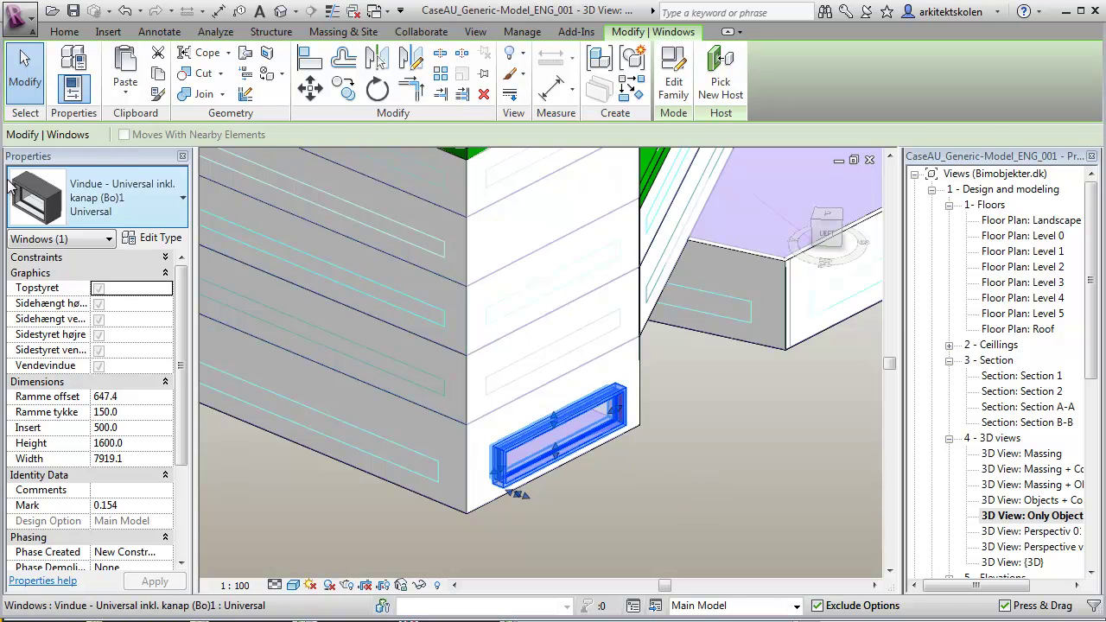
click(127, 92)
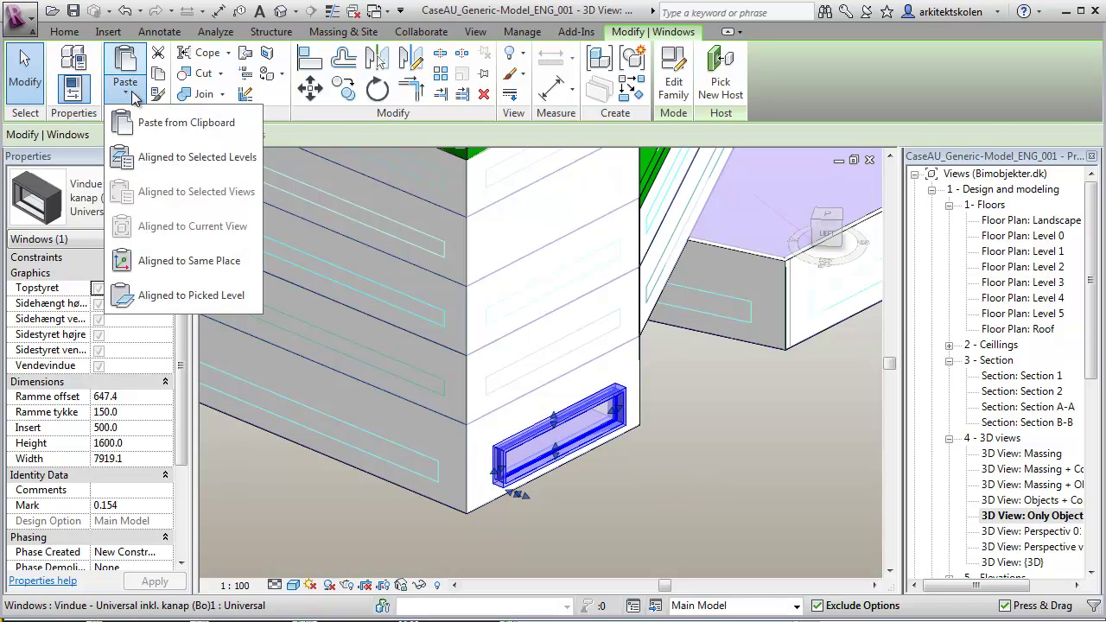
click(171, 160)
drag(474, 234, 475, 264)
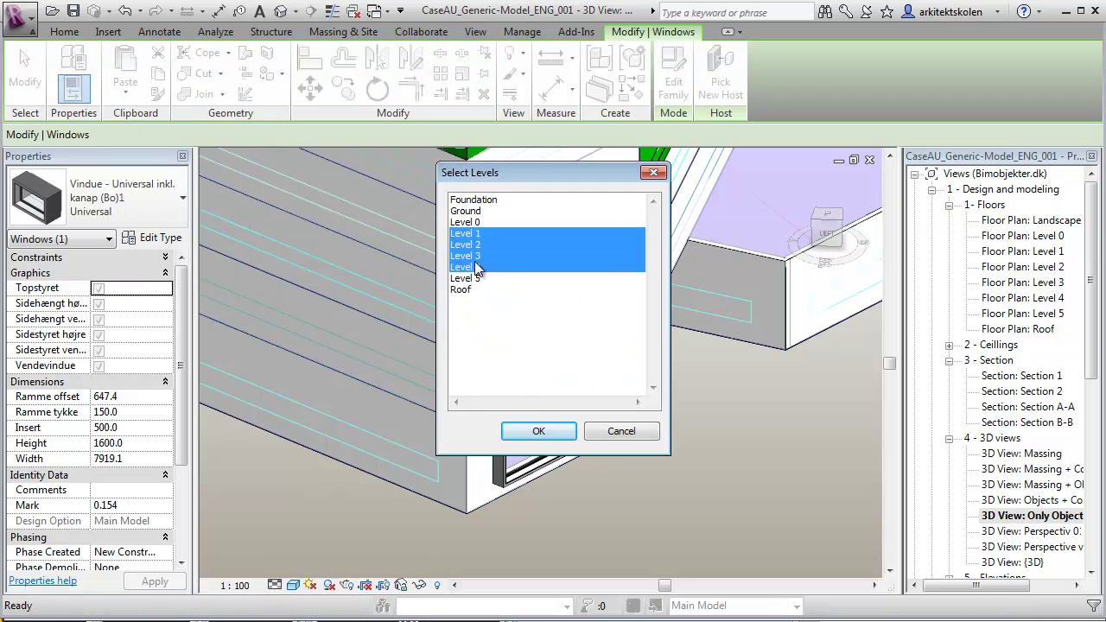
click(545, 430)
scroll(565, 518, down, 1)
click(582, 538)
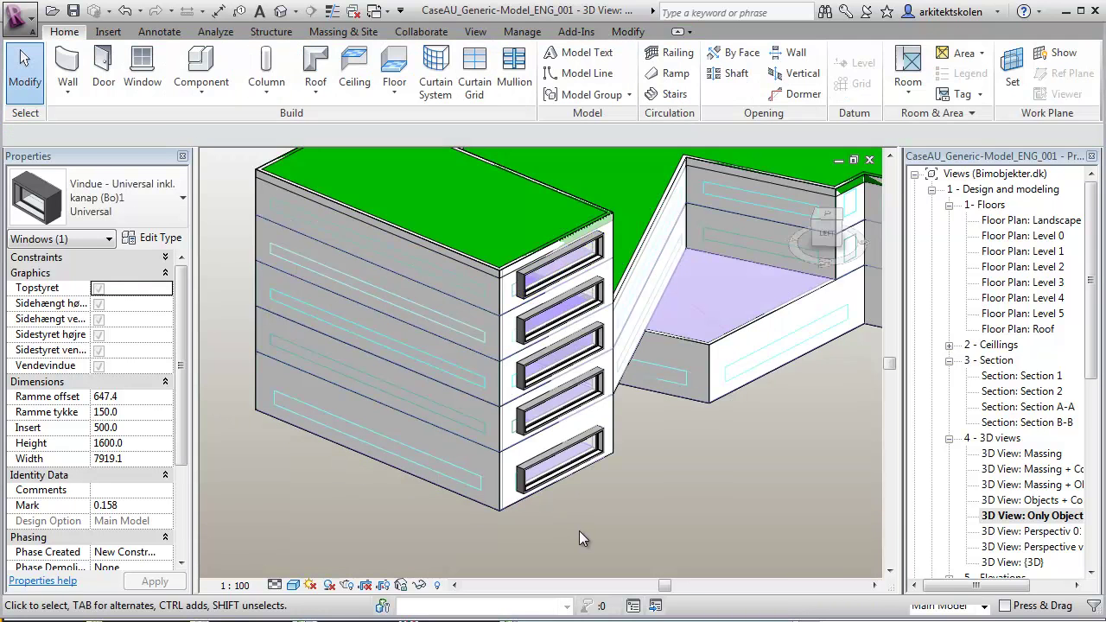
shift+middle_drag(582, 537, 424, 522)
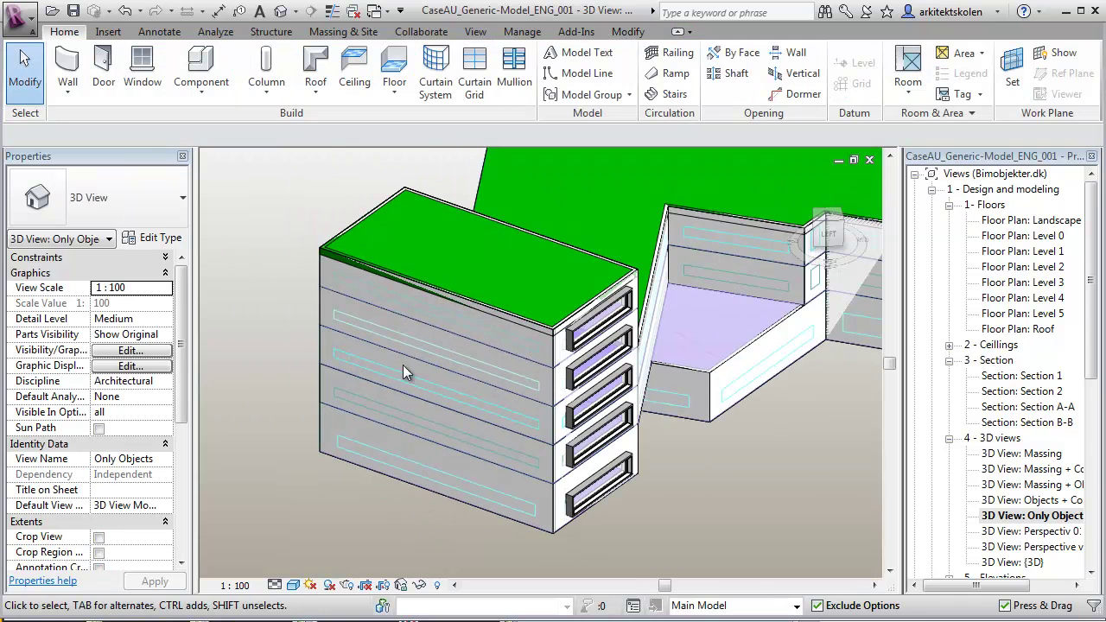
- Place a similar window on the long side wall's ground floor and stretch it to the corner
click(574, 498)
right_click(575, 499)
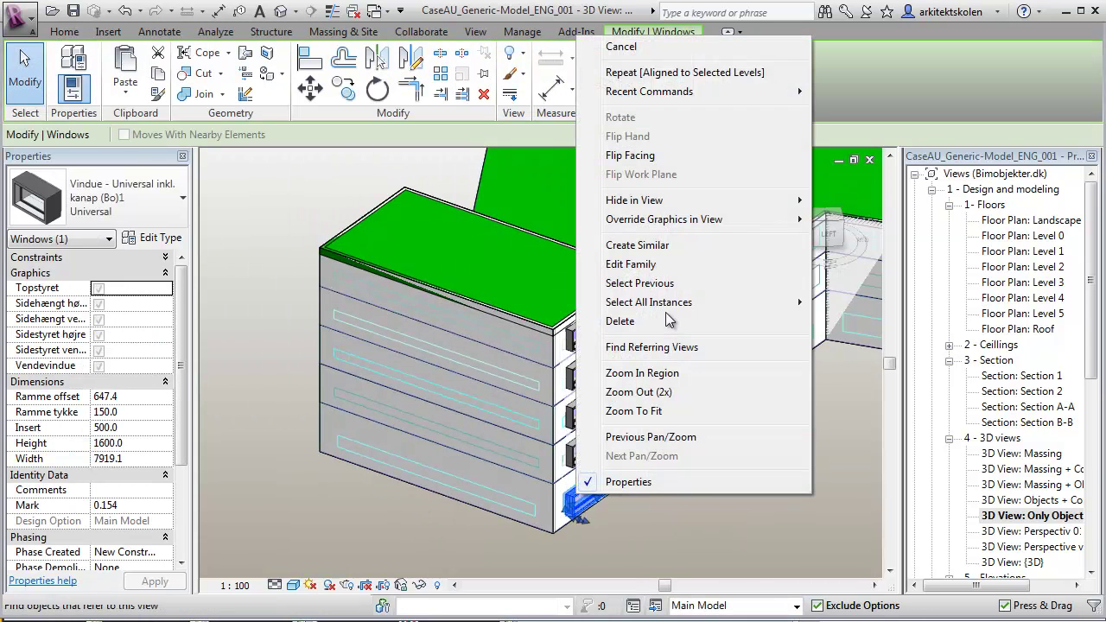
click(666, 245)
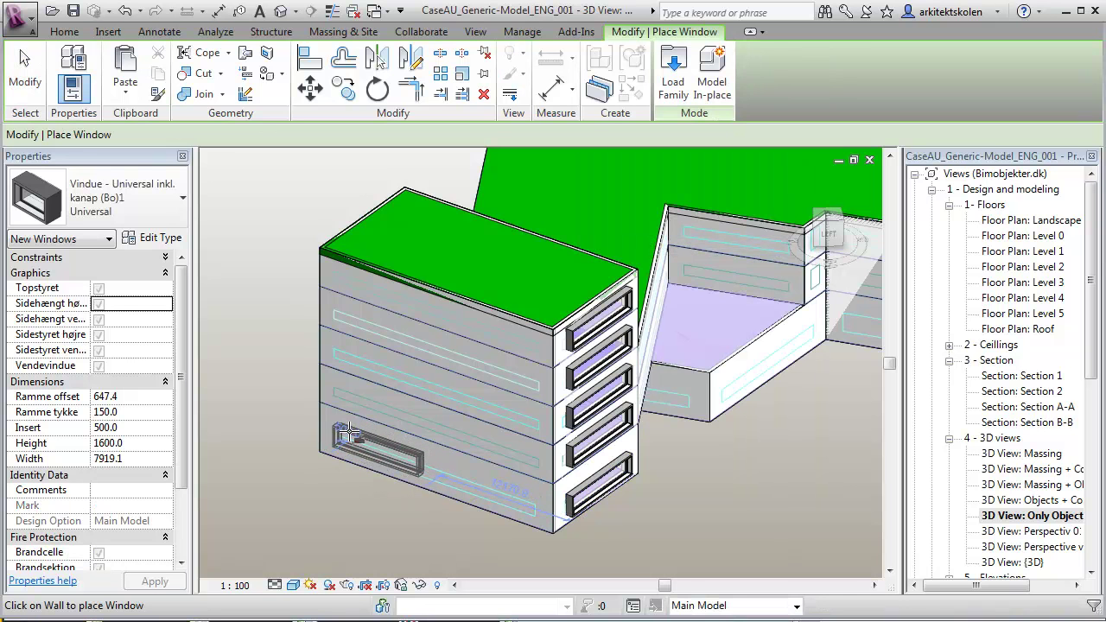
click(372, 453)
key(Escape)
key(Escape)
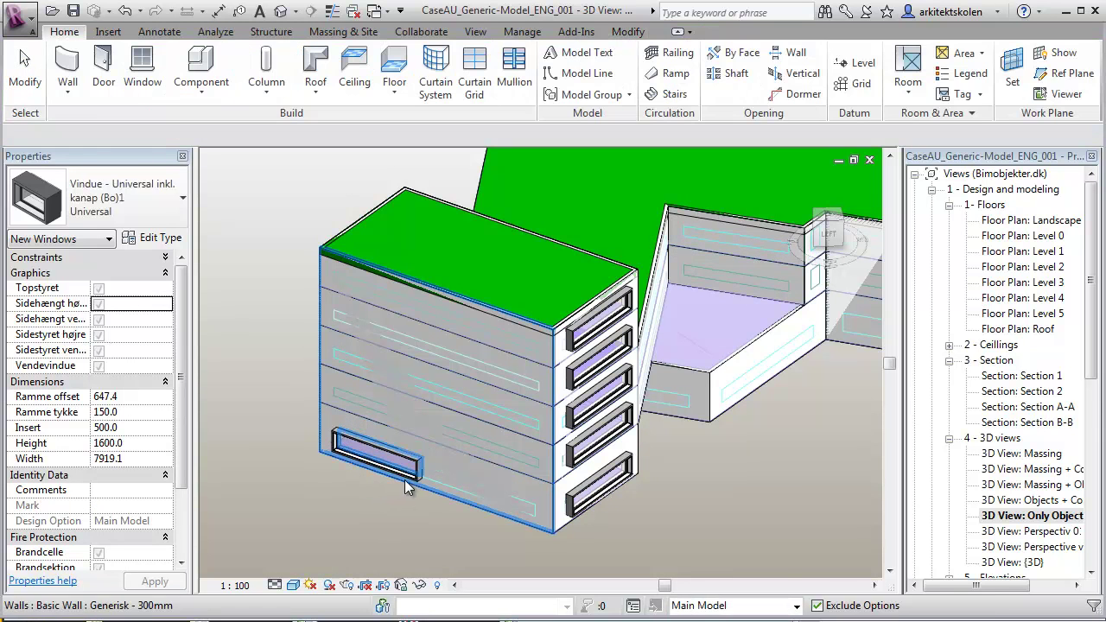
click(417, 479)
scroll(417, 479, up, 2)
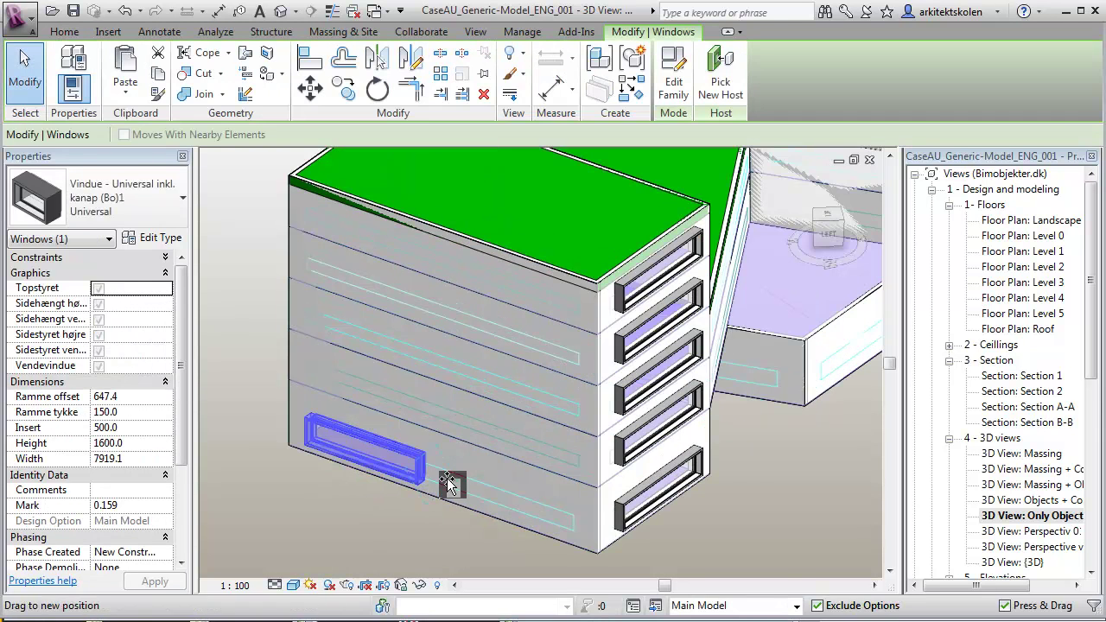
drag(574, 538, 568, 528)
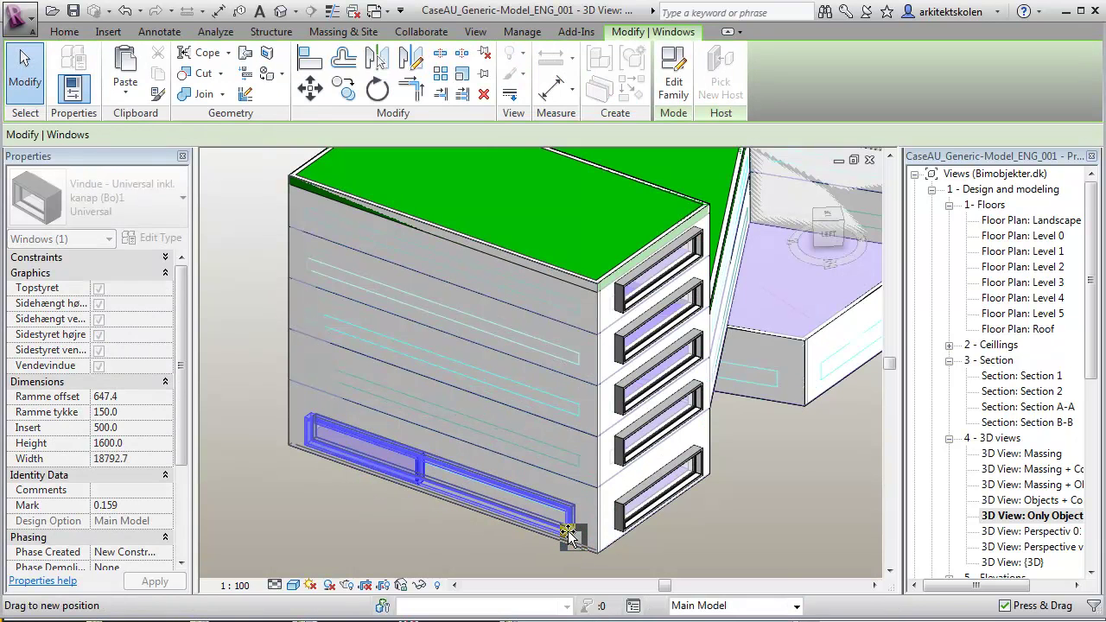
key(Escape)
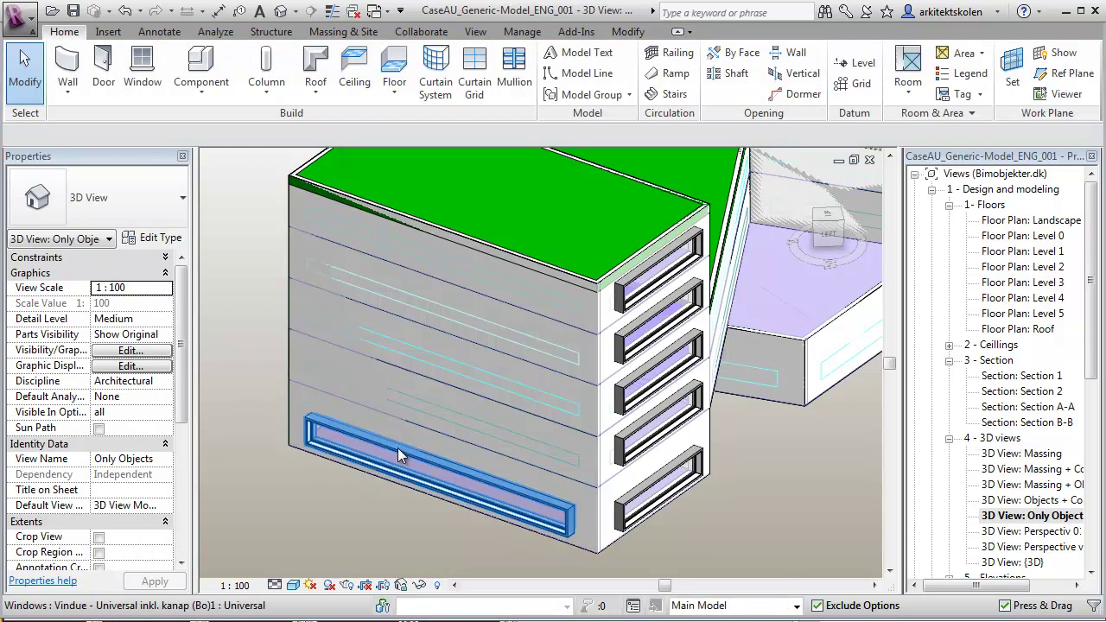
click(400, 446)
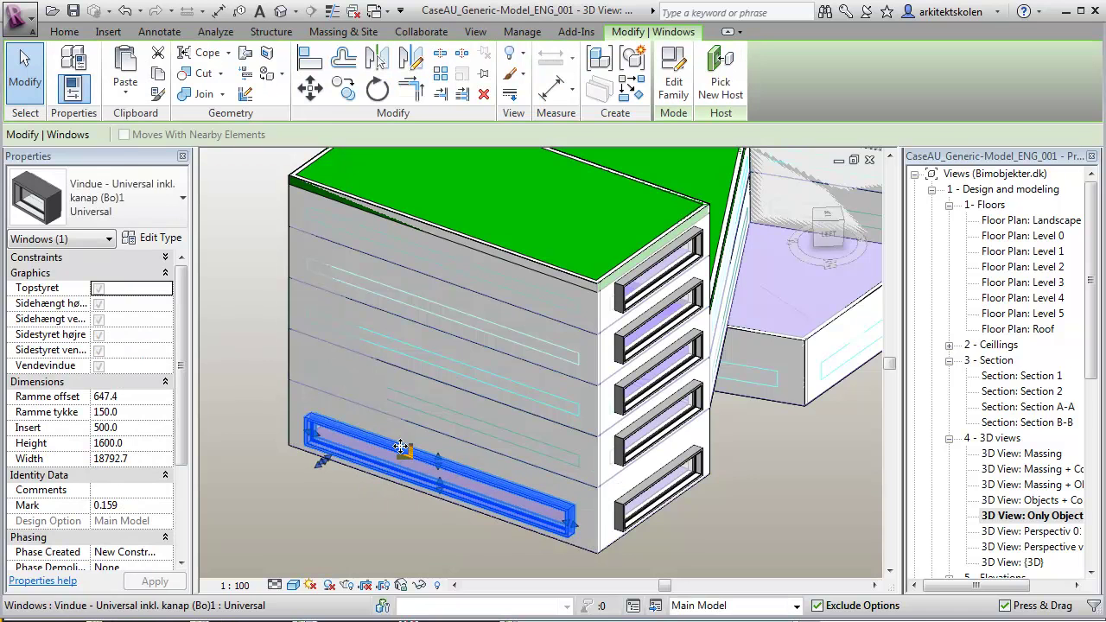
- Paste Aligned the side window to Levels 1 through 4, then orbit to review the block
click(127, 101)
click(163, 158)
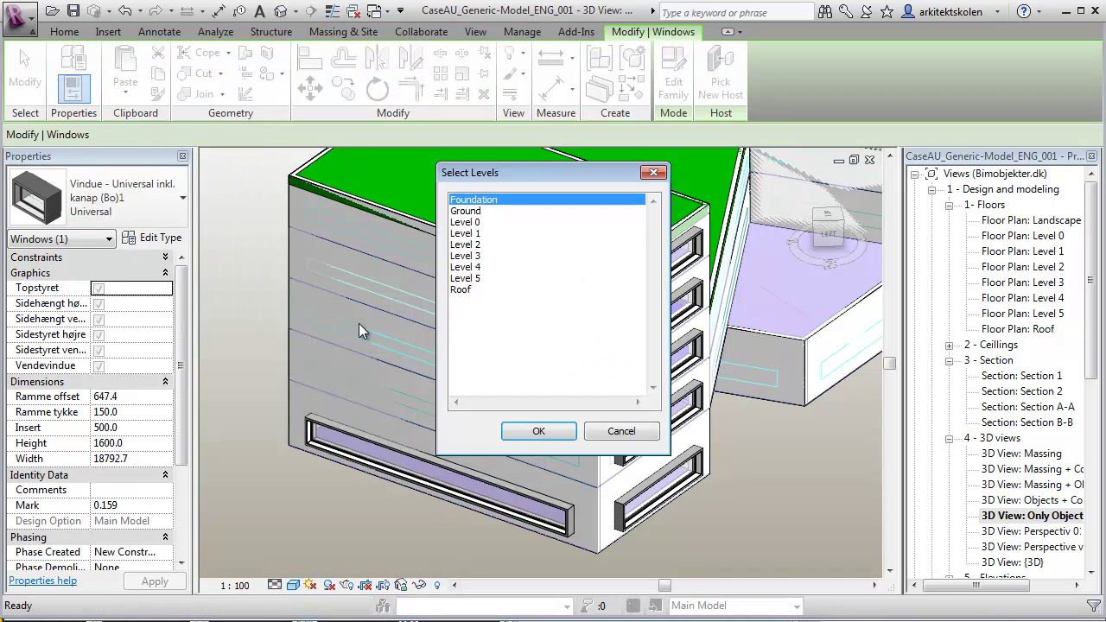
click(482, 233)
shift+click(482, 268)
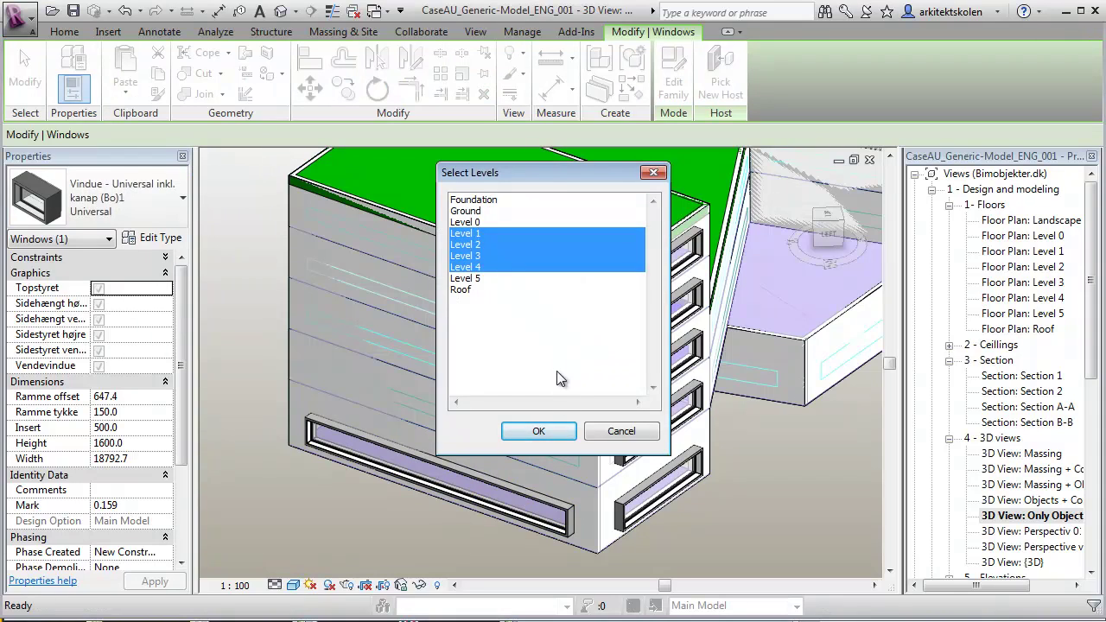
click(557, 433)
scroll(279, 458, down, 2)
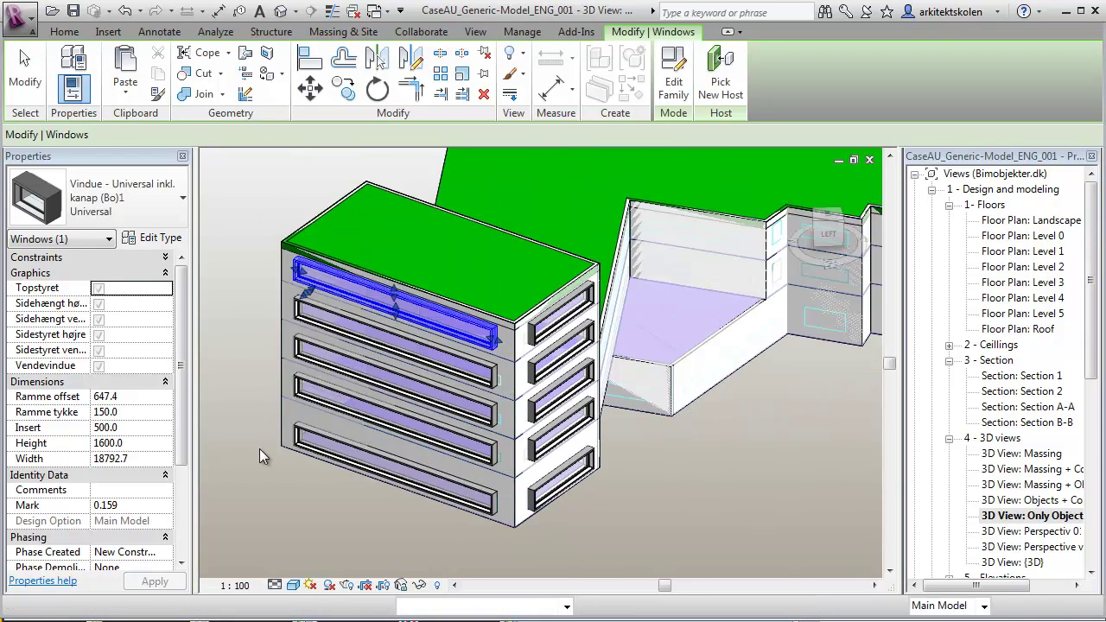
click(394, 536)
mouse_move(395, 536)
shift+middle_down()
mouse_move(389, 499)
mouse_move(399, 541)
mouse_move(399, 531)
shift+middle_up()
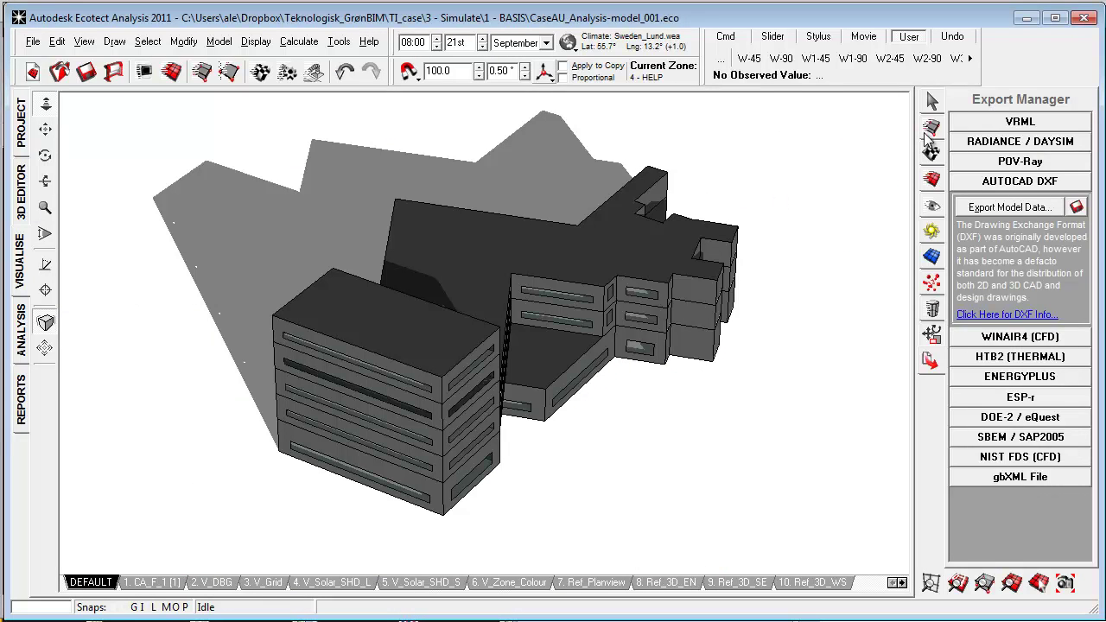
- In Zone Management, turn off the mass zones and turn on Proposal.3DS, then pan and zoom to frame it
click(933, 102)
click(931, 127)
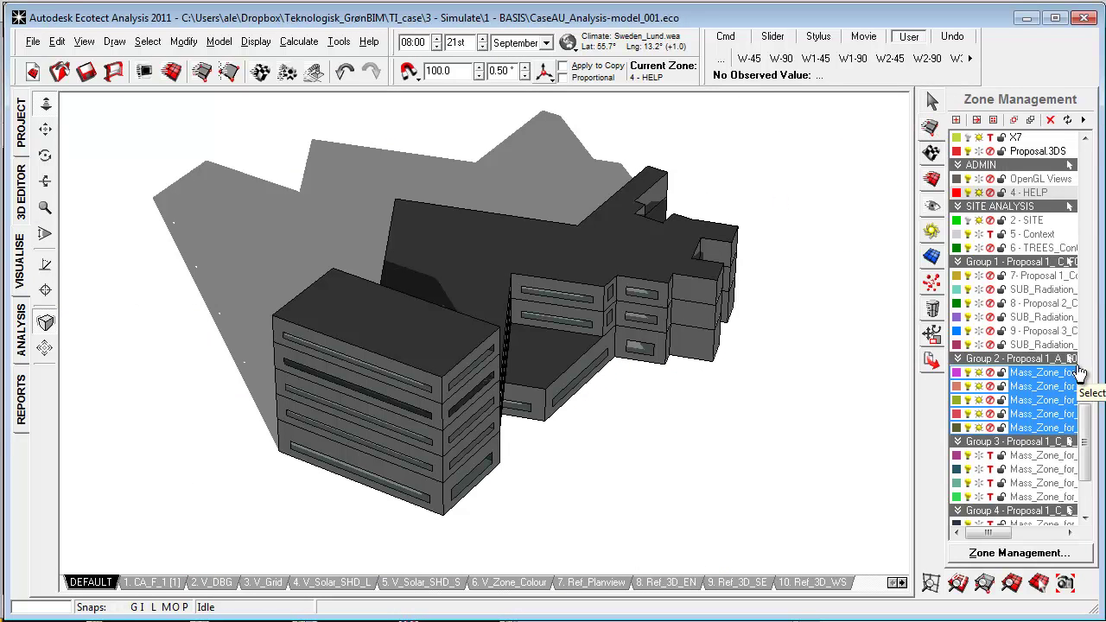
click(979, 381)
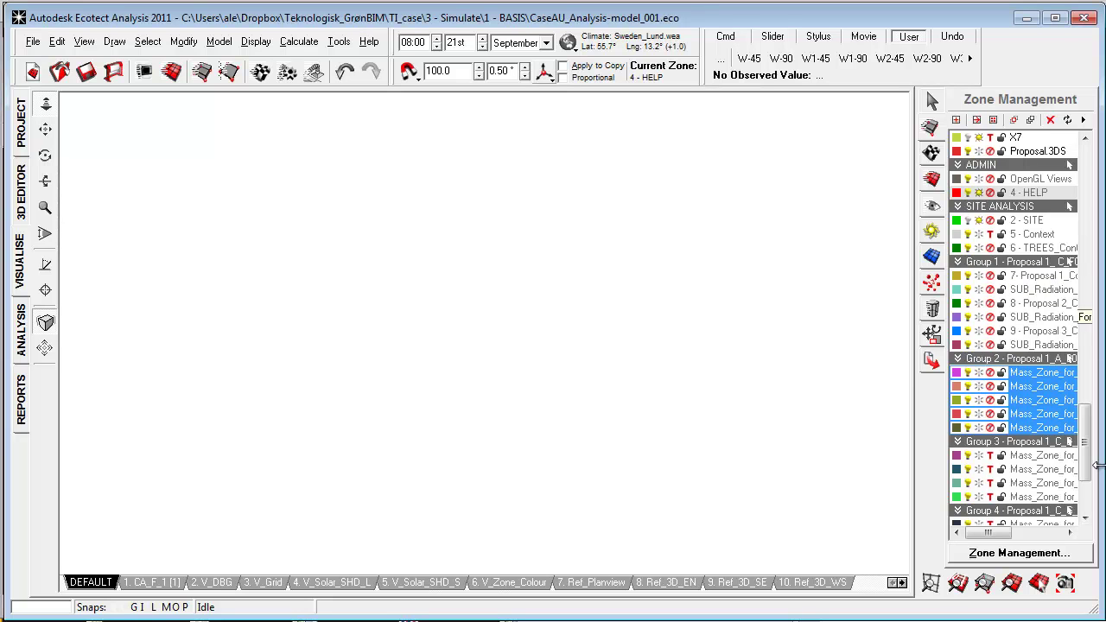
scroll(1053, 385, up, 7)
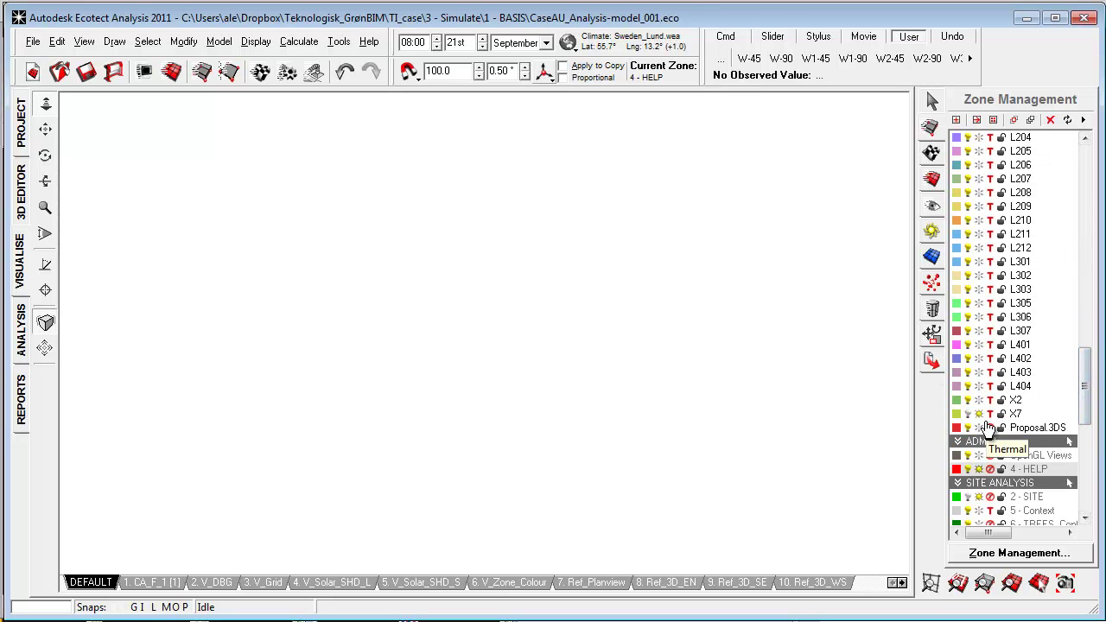
click(979, 428)
middle_drag(539, 495, 457, 479)
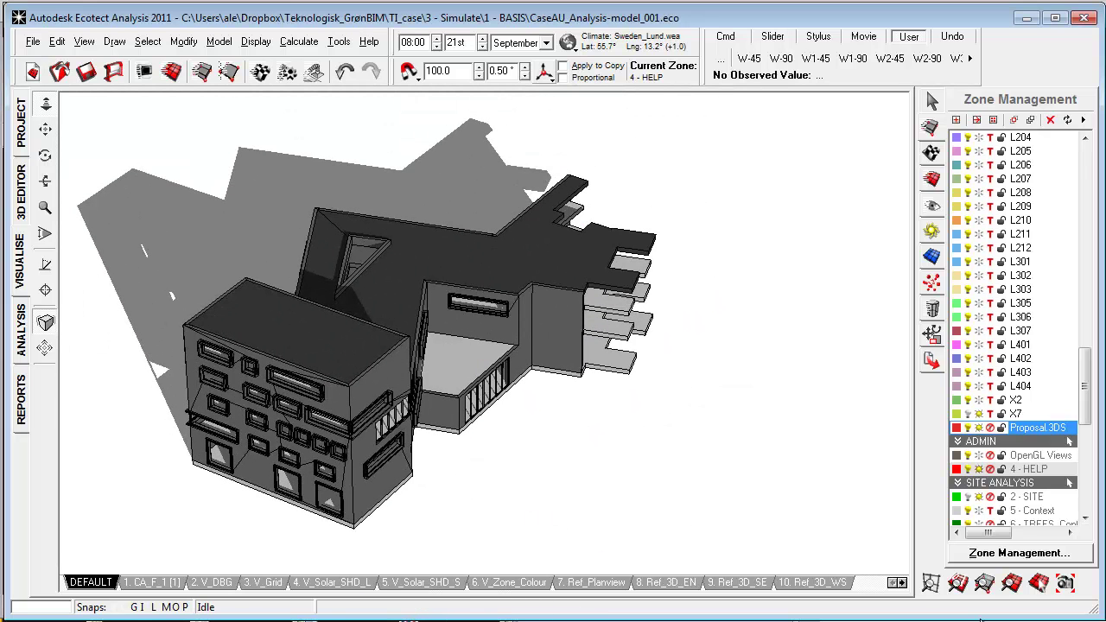
middle_drag(455, 452, 463, 453)
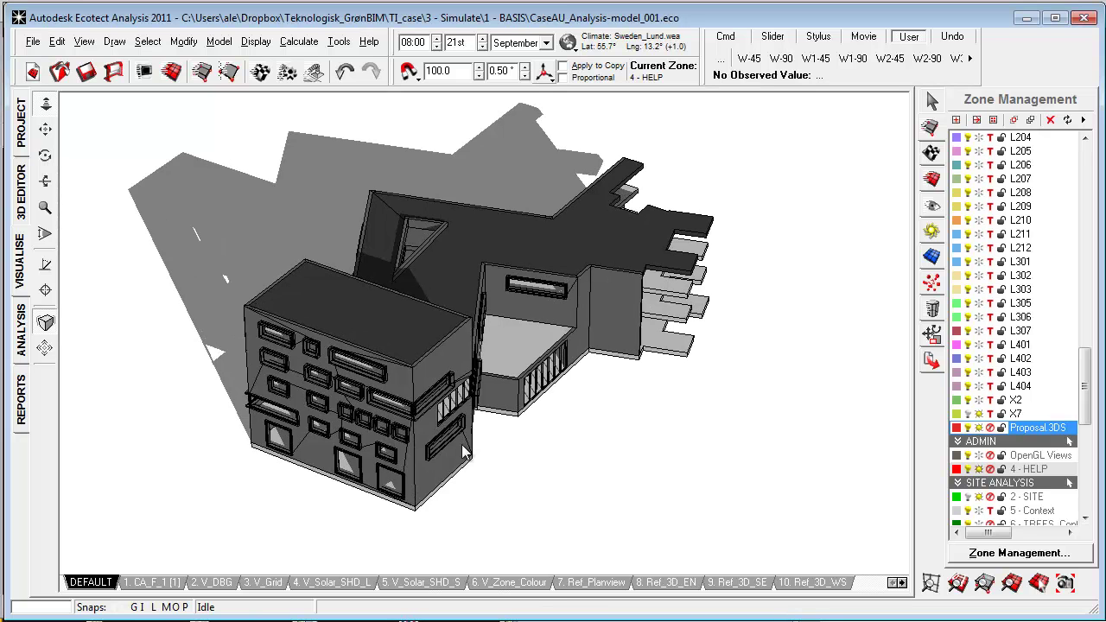
scroll(464, 454, up, 1)
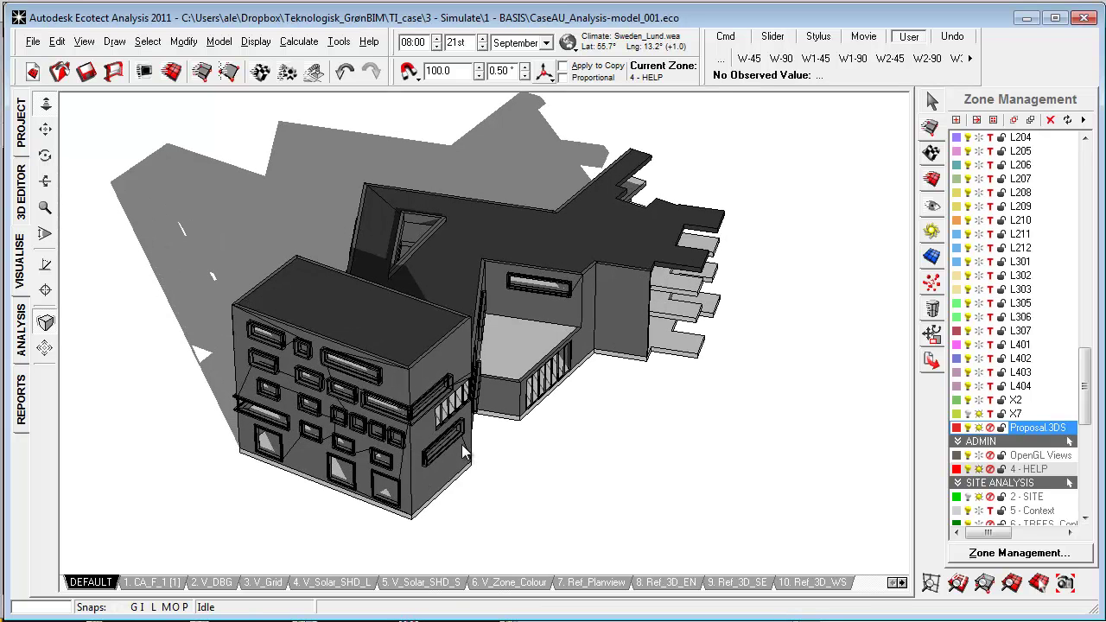